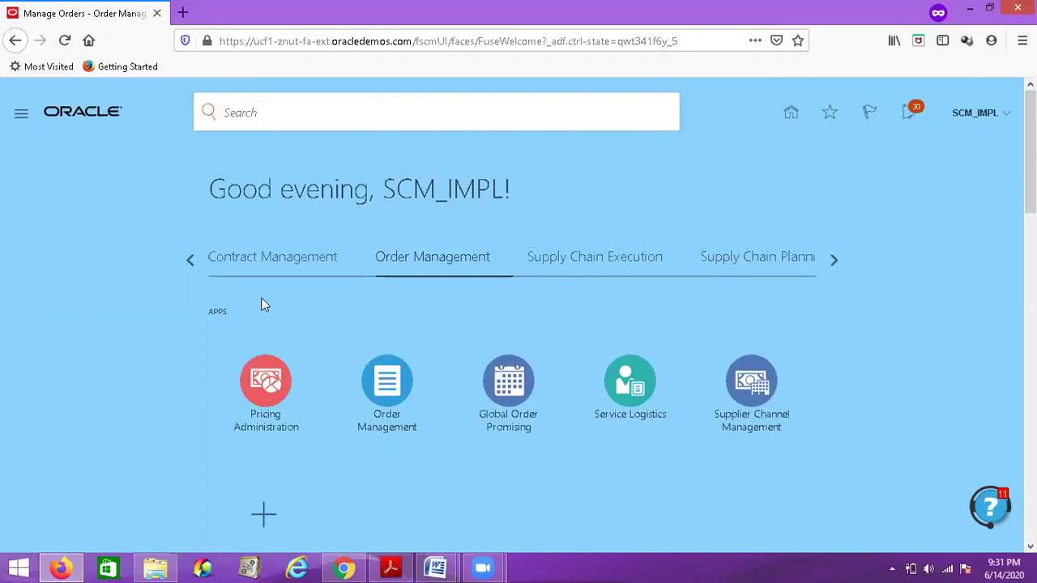
Open the Order Management work area and review its overview dashboard and the available order tasks
click(393, 396)
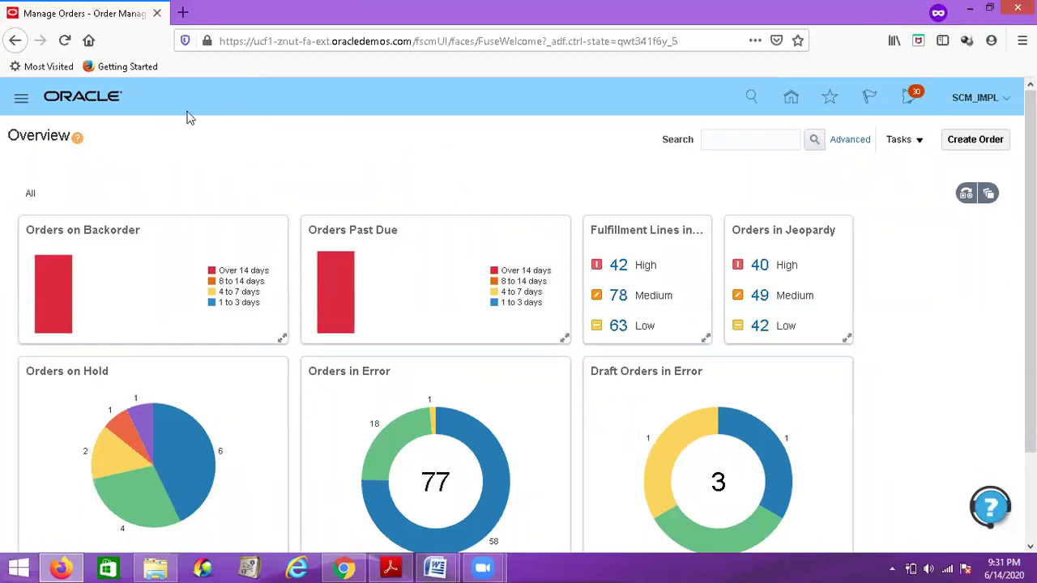
scroll(440, 135, down, 2)
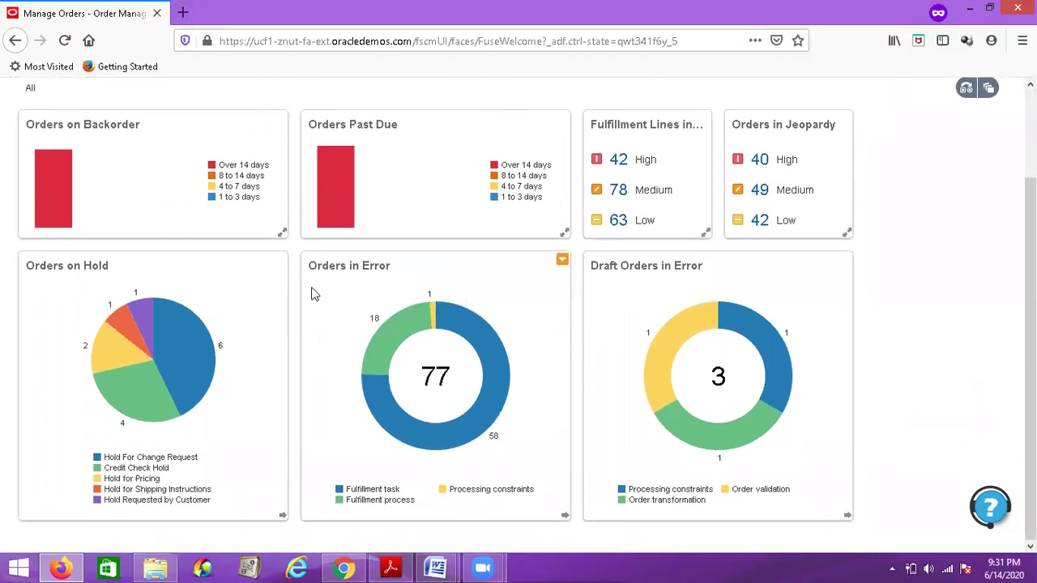
scroll(539, 269, up, 2)
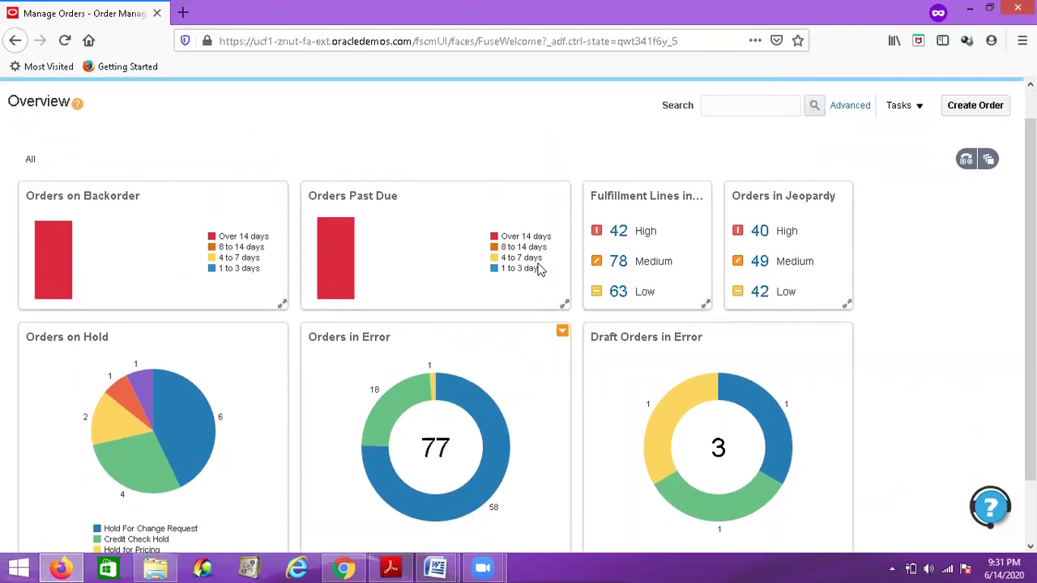
scroll(539, 269, up, 1)
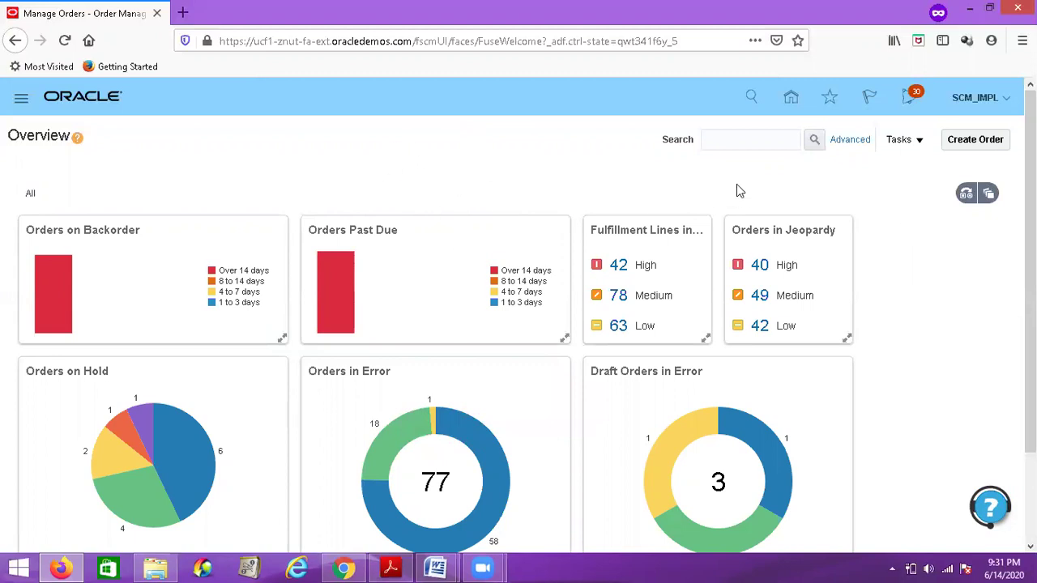
click(907, 142)
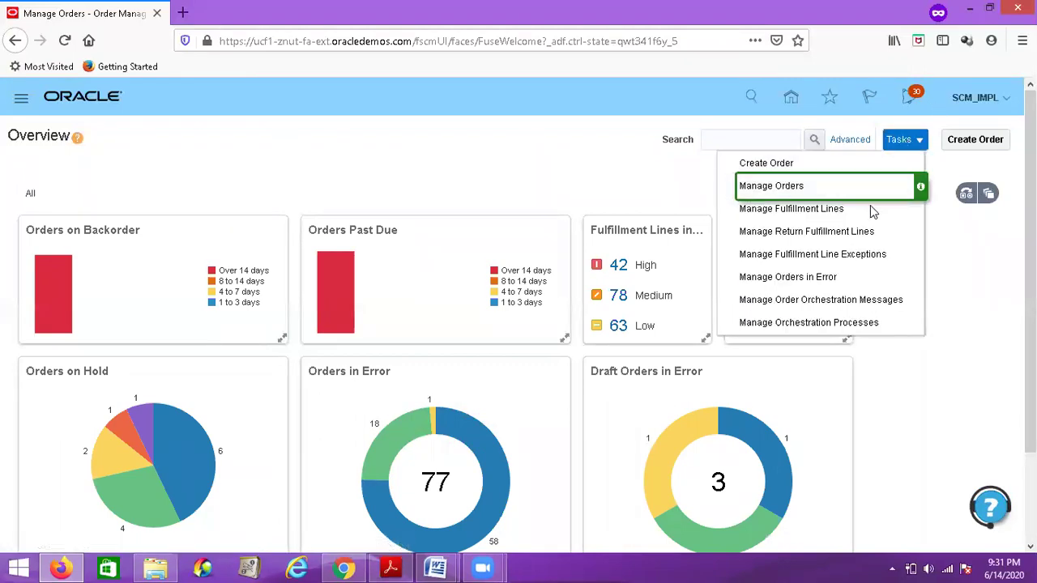
click(443, 187)
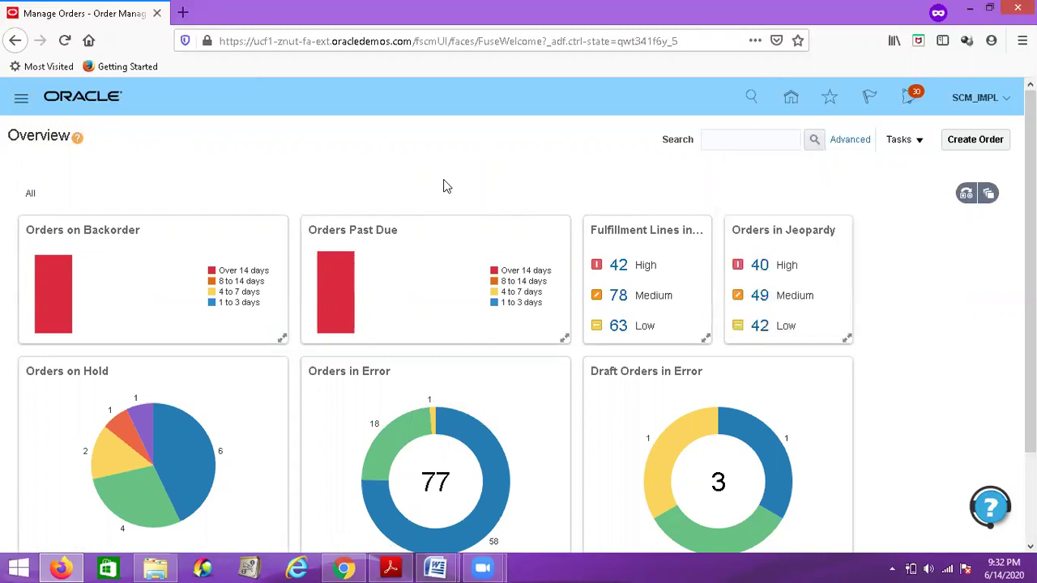
Open the Fulfillment task orders from the Orders in Error chart and sort them by Ordered Date, newest first
scroll(454, 170, down, 2)
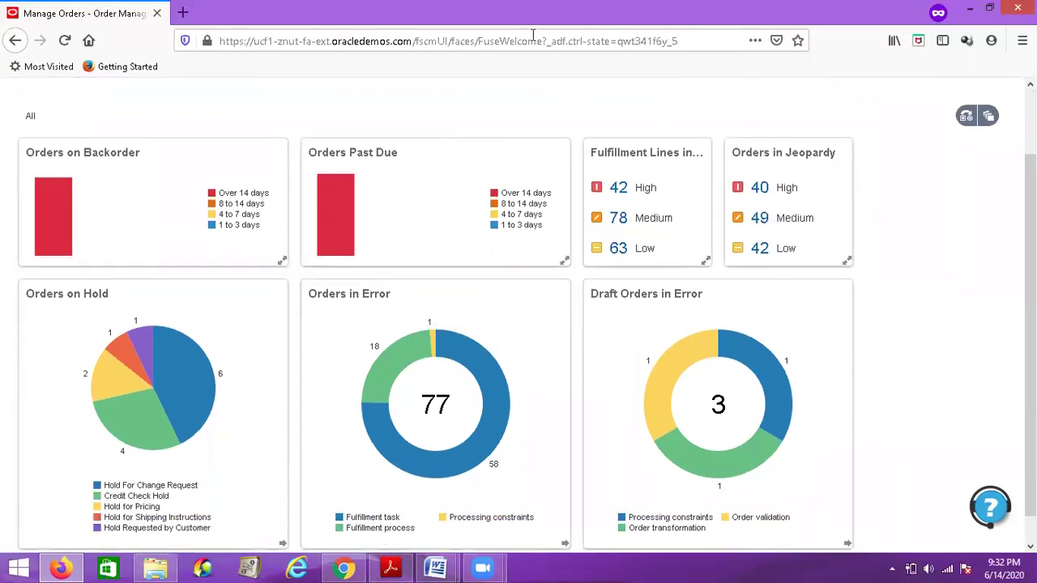
mouse_move(491, 366)
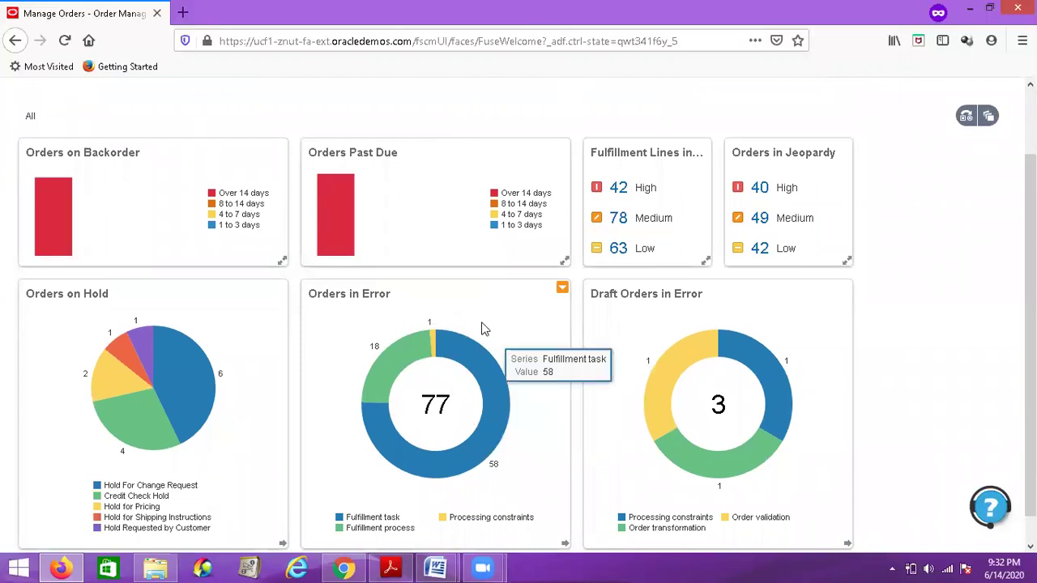
click(492, 390)
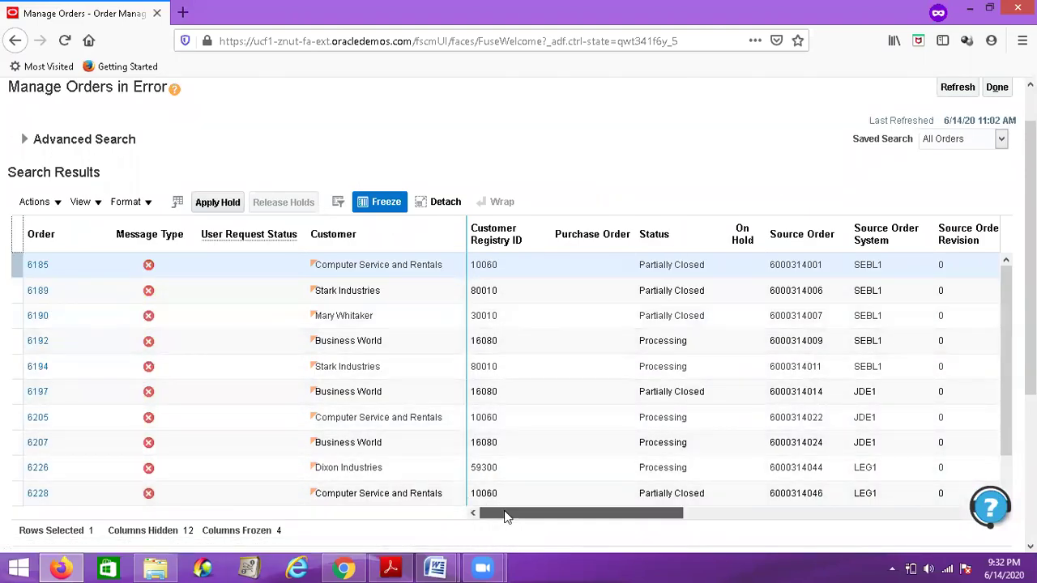
drag(504, 517, 686, 473)
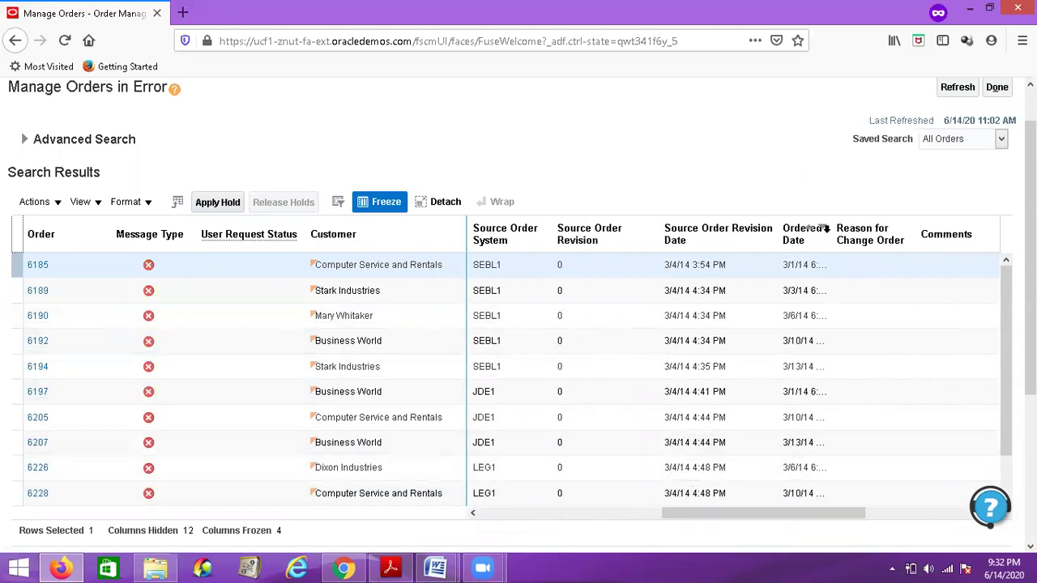
click(822, 229)
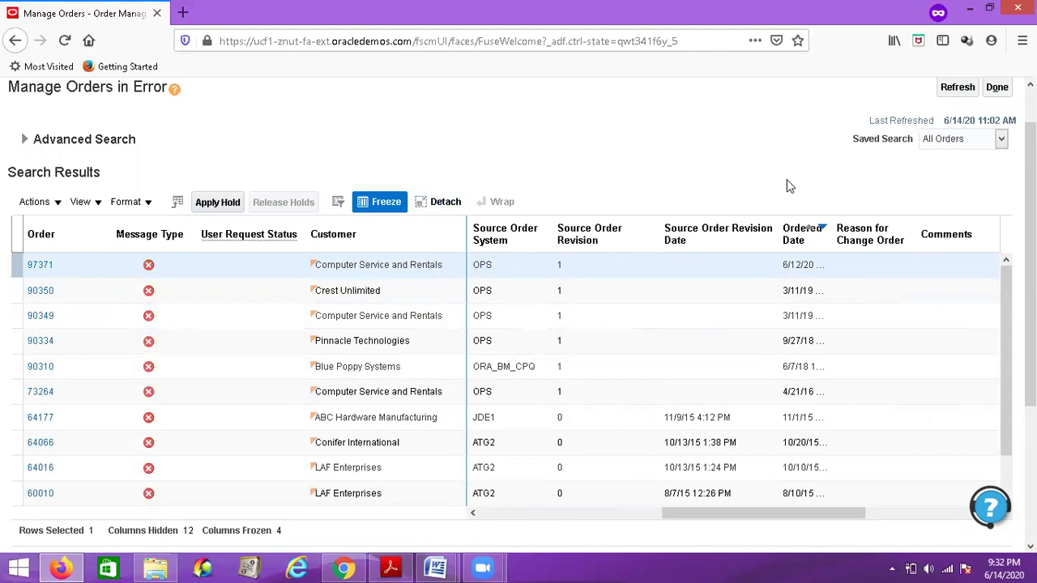
Open the Diagnostic Dashboard for running diagnostics tests
scroll(790, 186, up, 1)
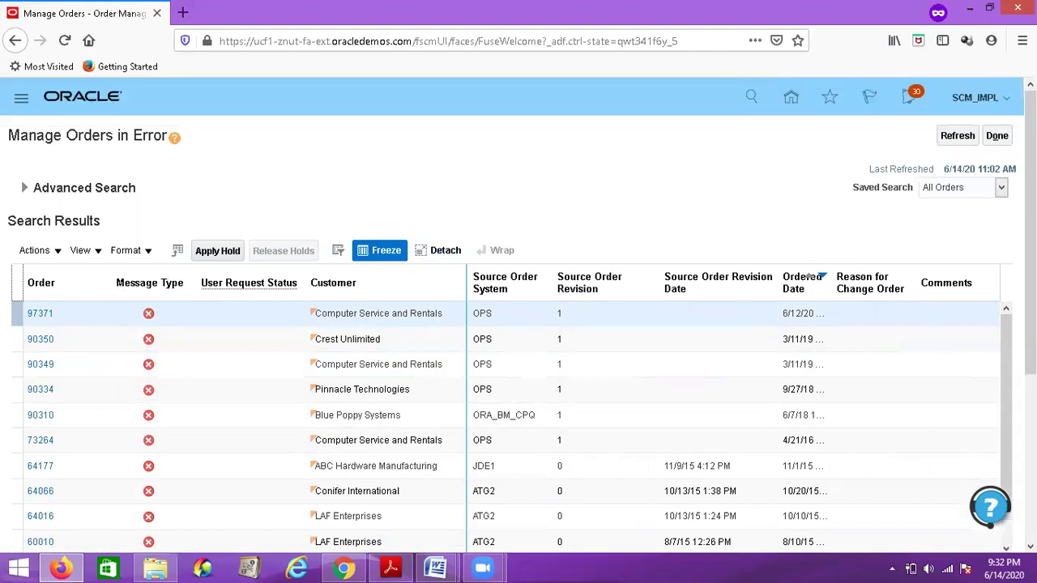
click(1007, 98)
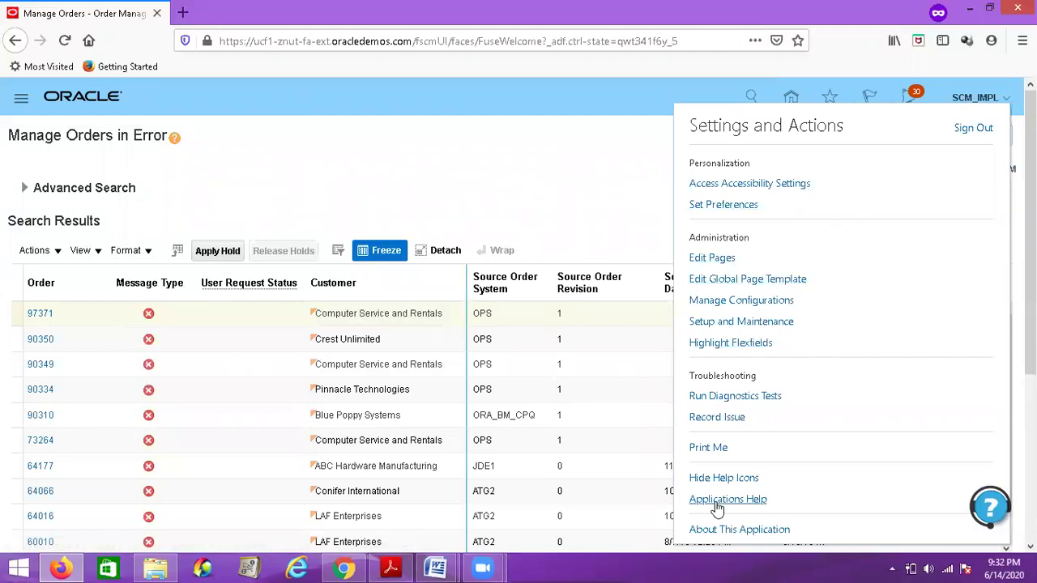
click(748, 399)
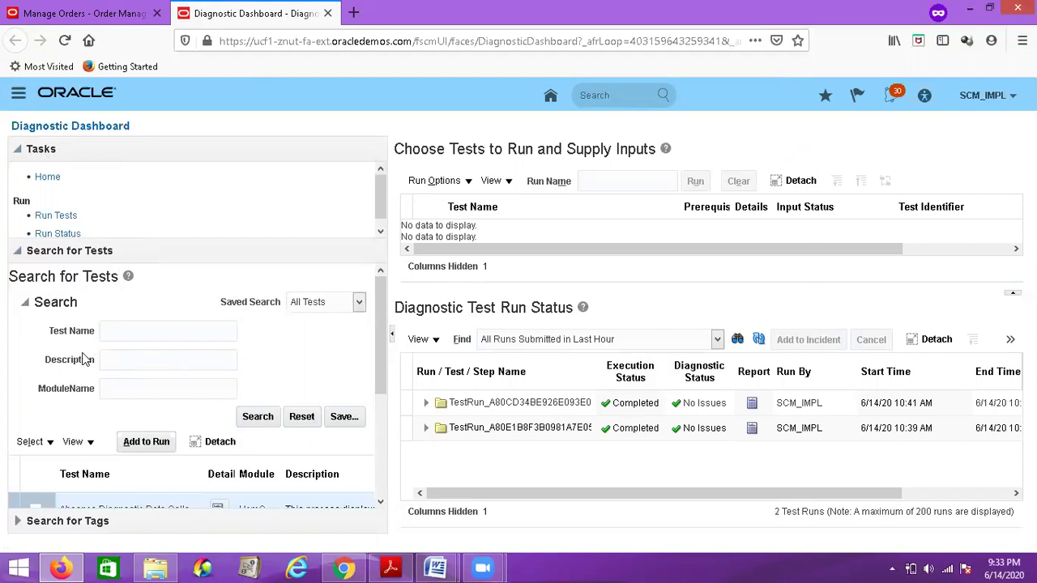
Search the available diagnostic tests for the test name "Order"
scroll(85, 351, down, 1)
scroll(85, 351, down, 3)
scroll(85, 316, up, 4)
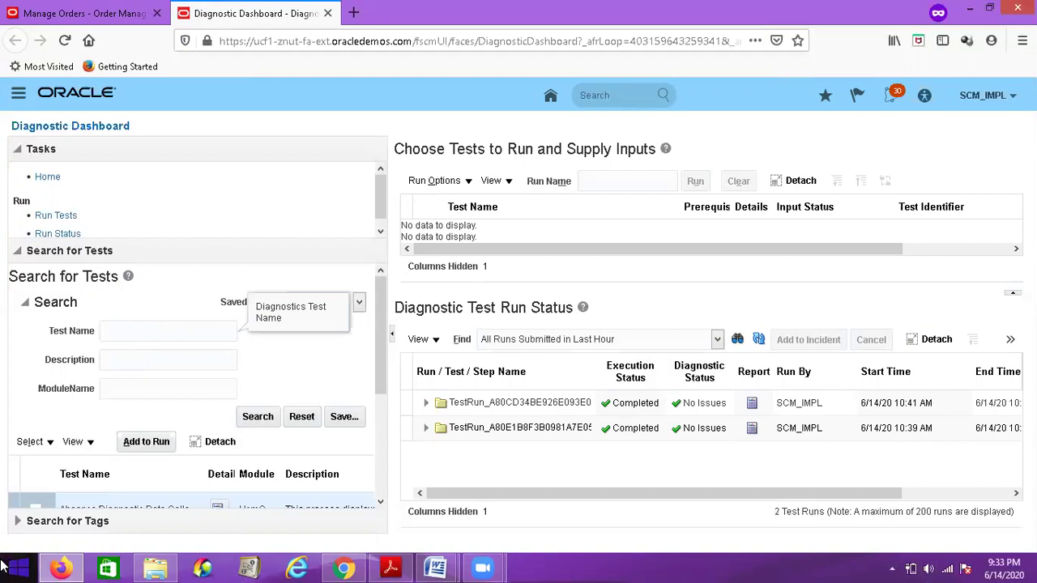
text(Order)
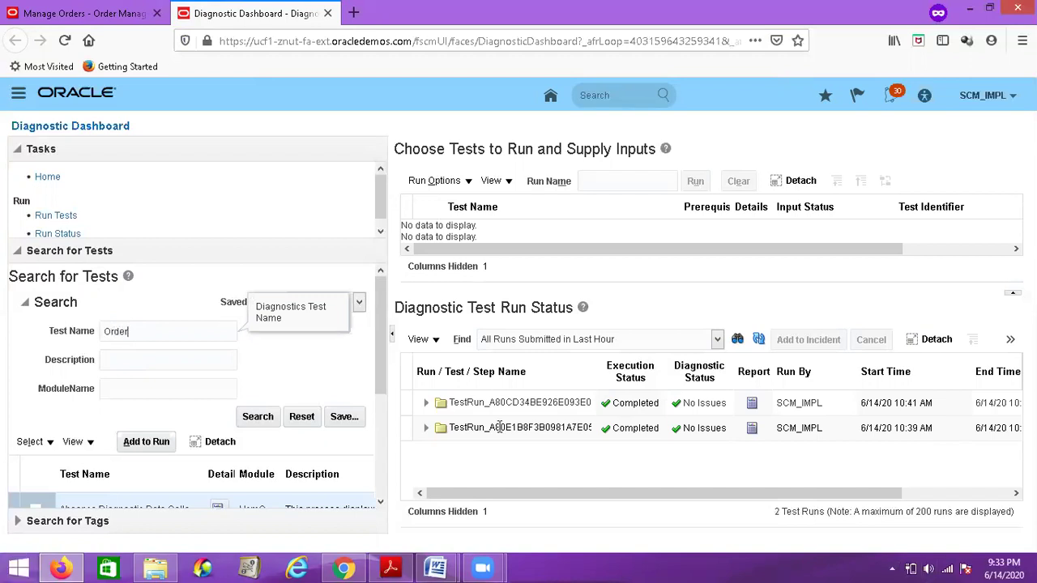
click(252, 417)
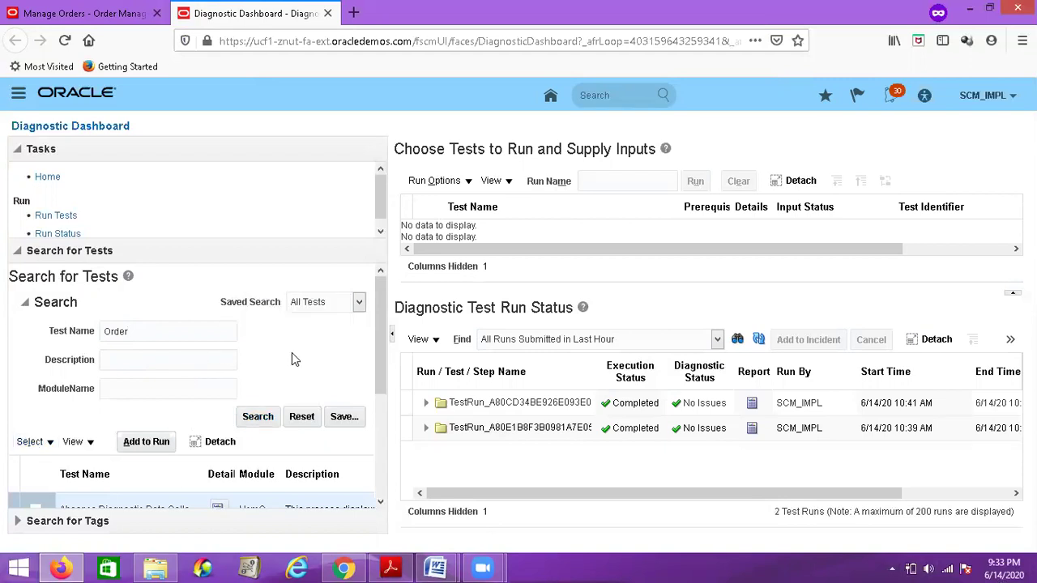
Select the Order Orchestration Details test and add it to the run
scroll(275, 357, down, 2)
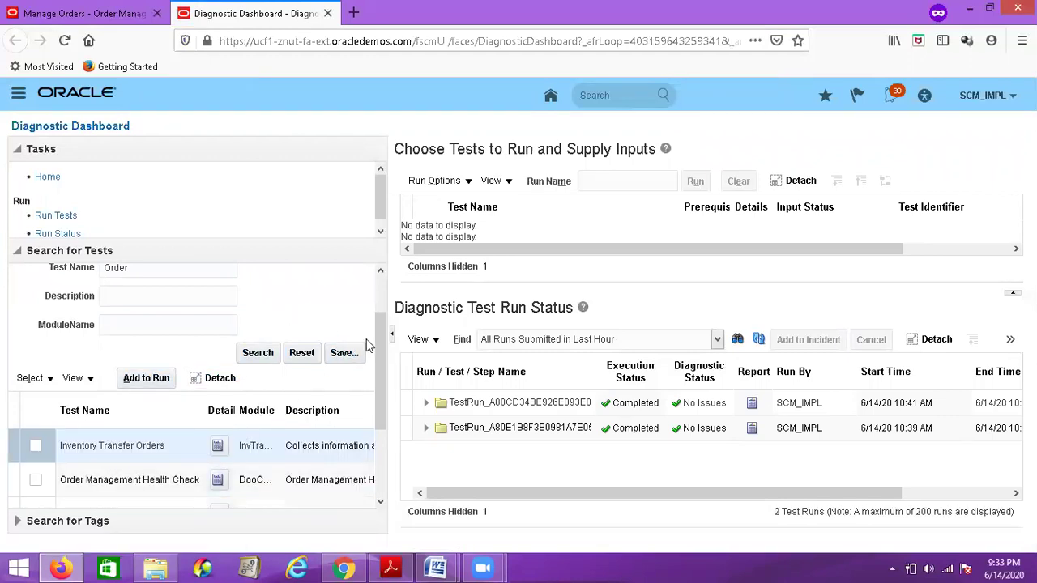
drag(379, 345, 377, 430)
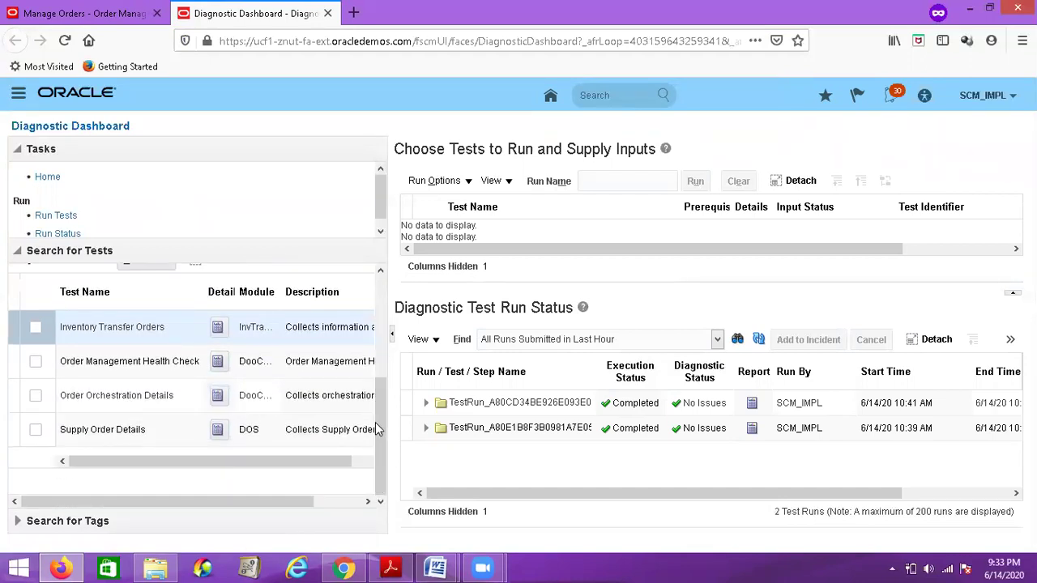
click(35, 395)
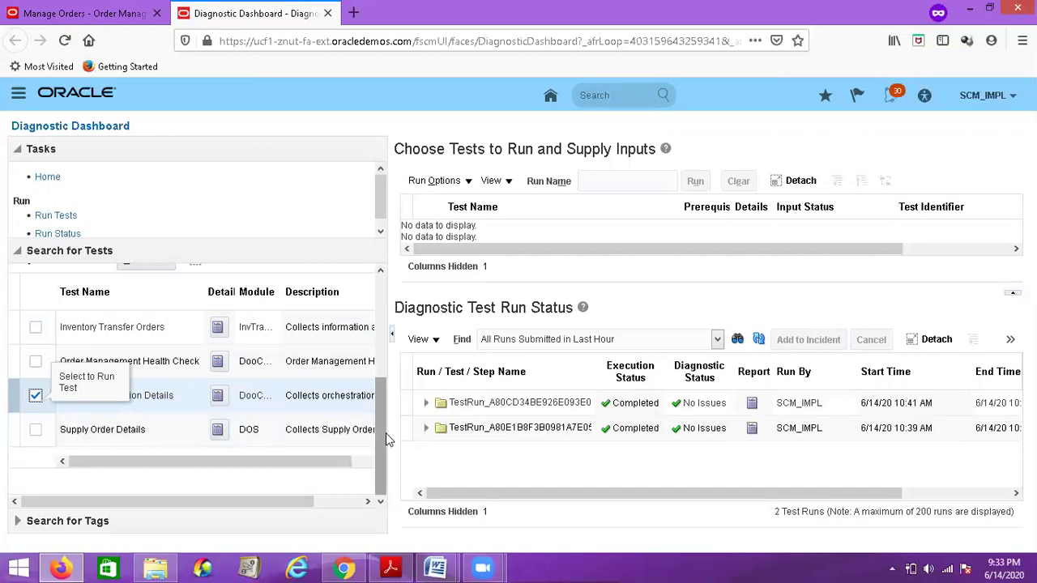
scroll(273, 387, up, 1)
scroll(272, 388, up, 3)
scroll(151, 388, down, 2)
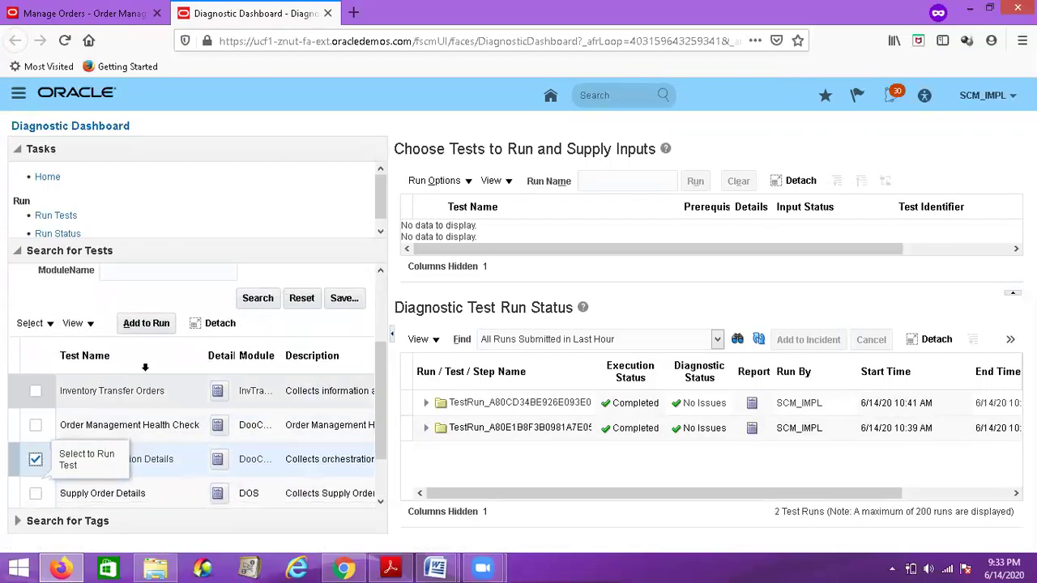
click(147, 327)
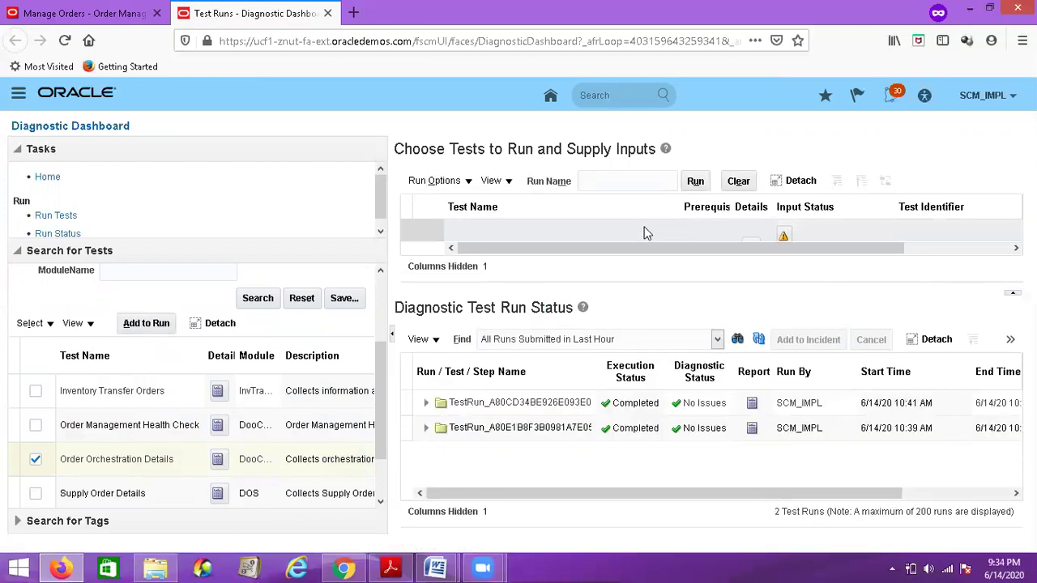
Open the input parameters of the Order Orchestration Details test and clear the prefilled order number
click(784, 238)
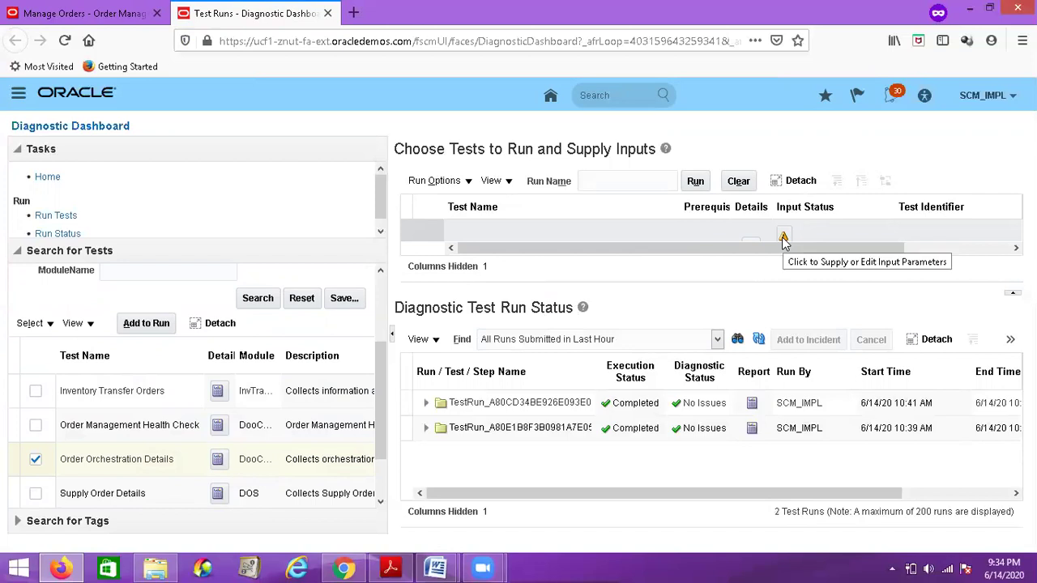
click(783, 238)
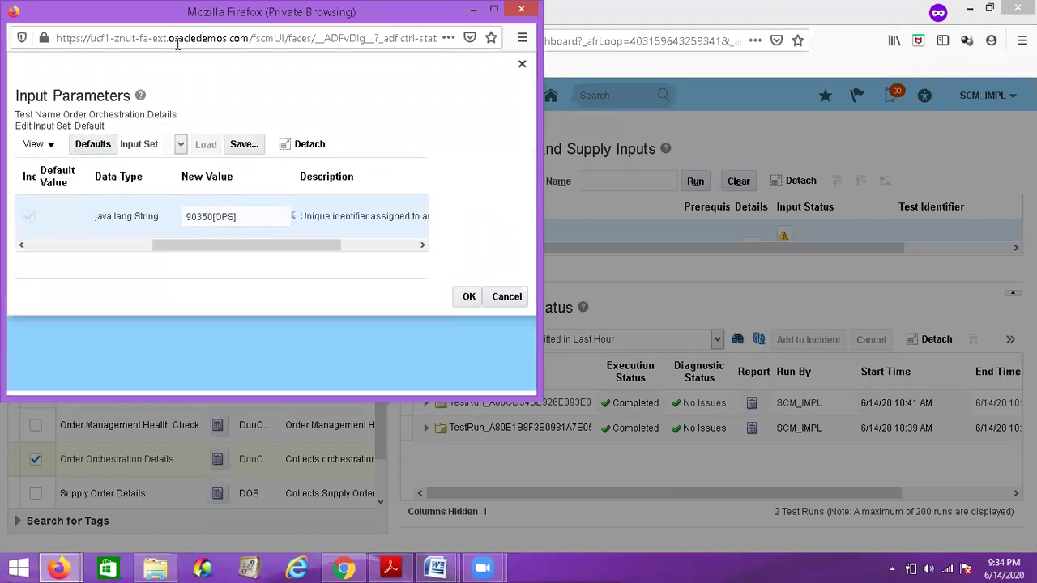
drag(171, 18, 348, 170)
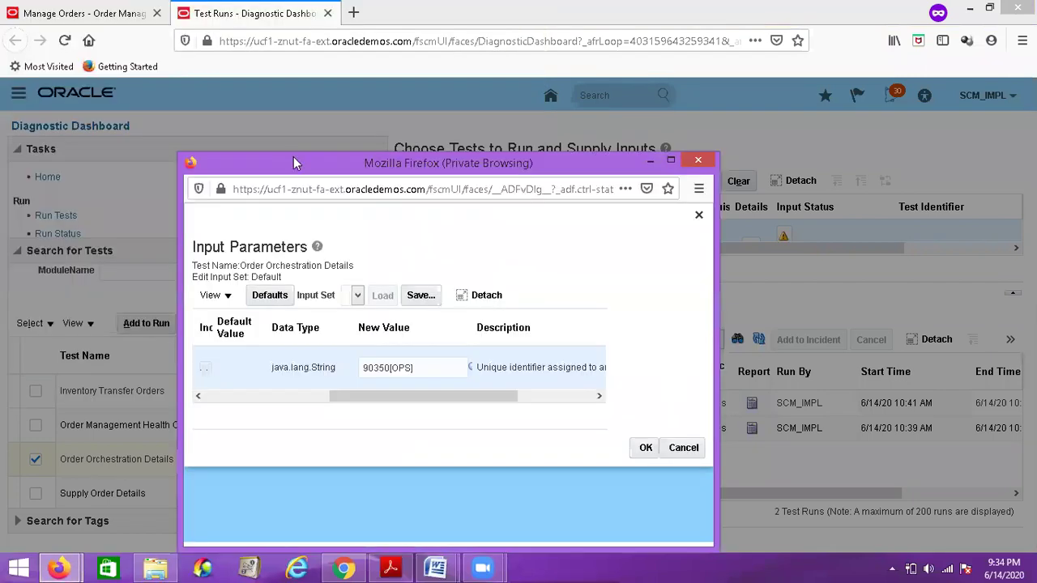
drag(431, 367, 282, 374)
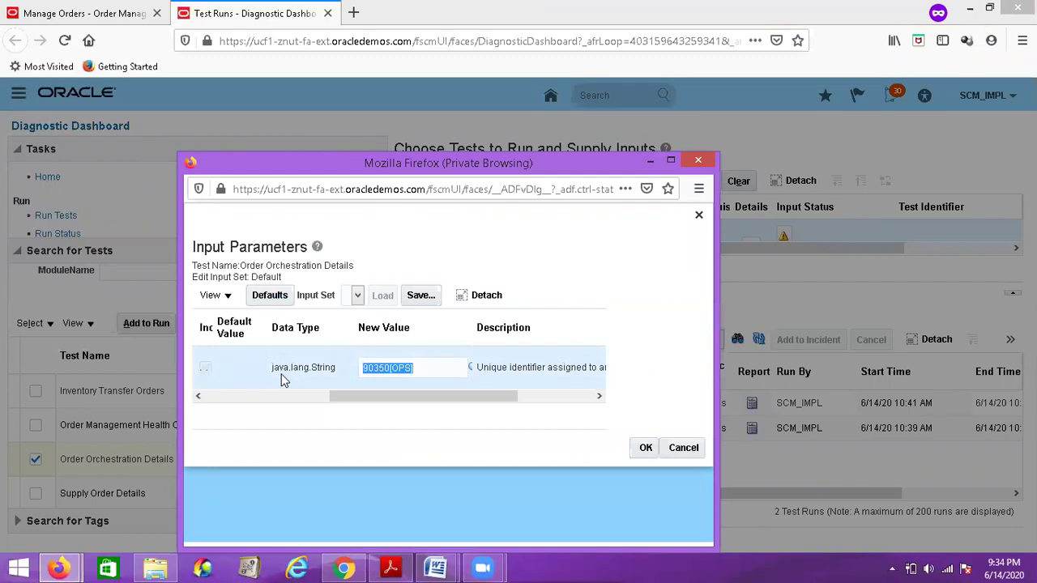
key(BackSpace)
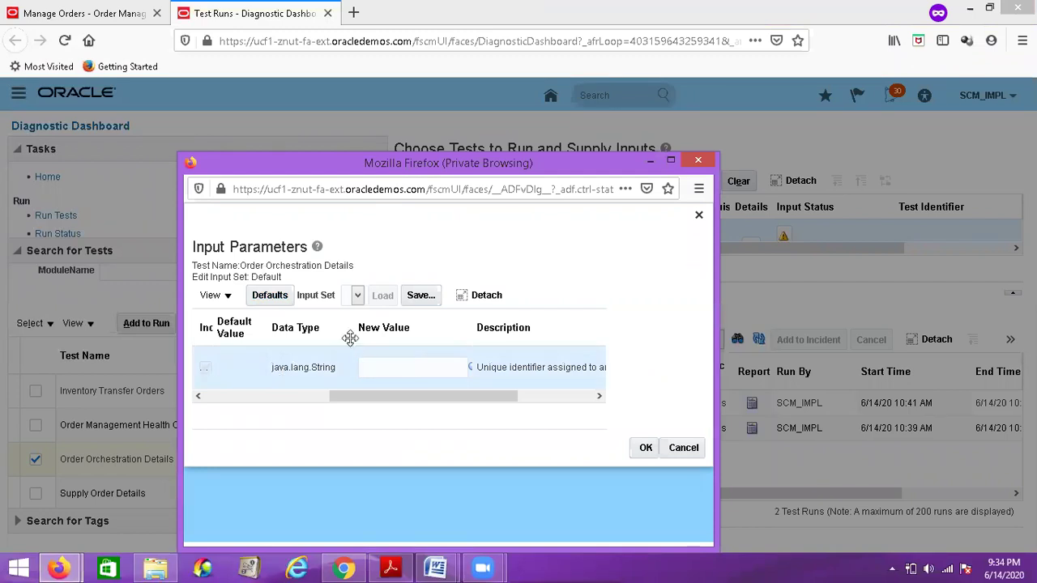
Try to look up the order for the test's New Value, first with an empty value and with a partial order number
click(471, 371)
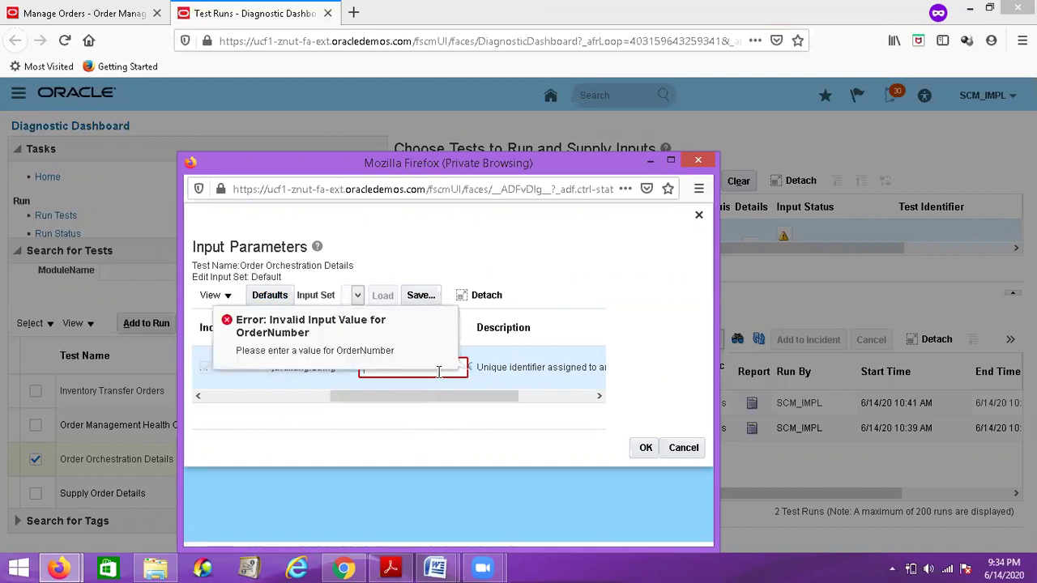
text(90)
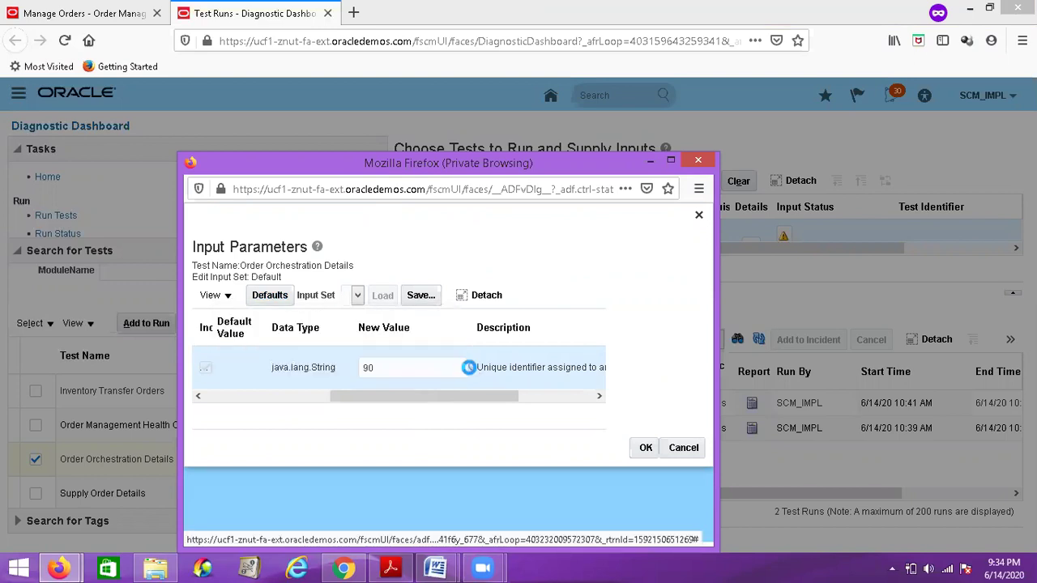
click(471, 371)
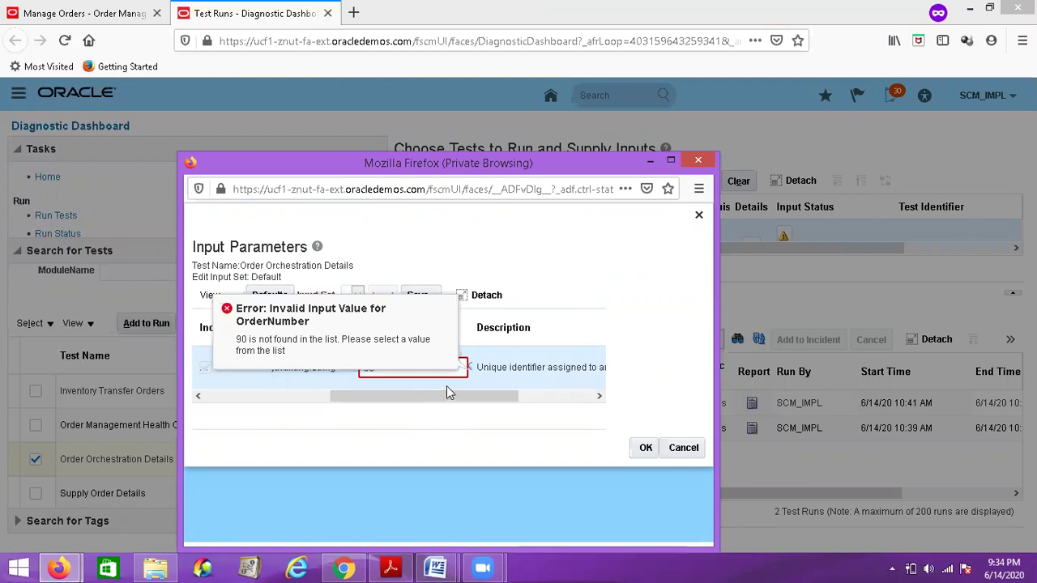
drag(443, 399, 484, 398)
mouse_move(478, 370)
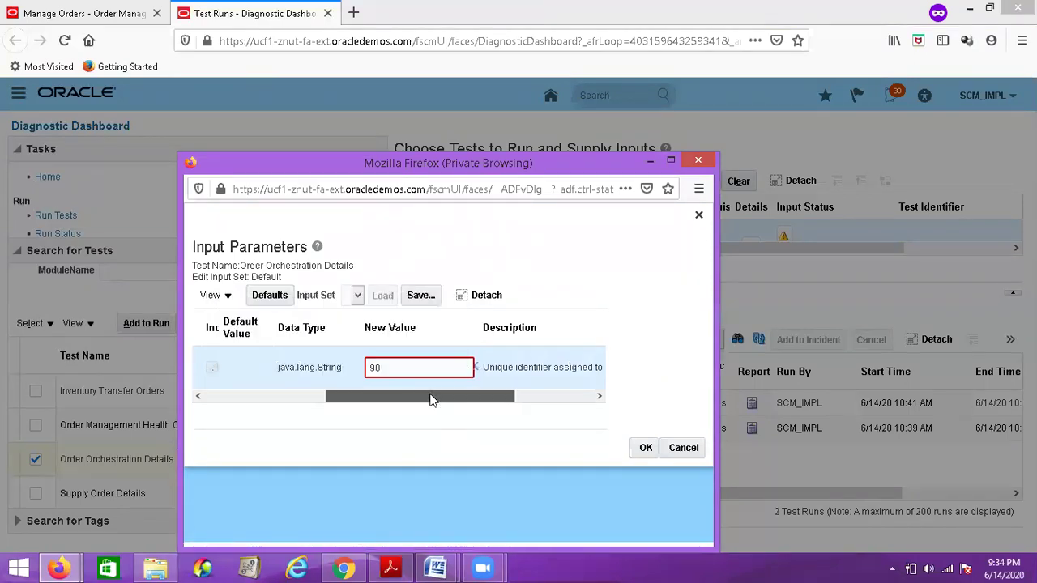
drag(430, 398, 477, 394)
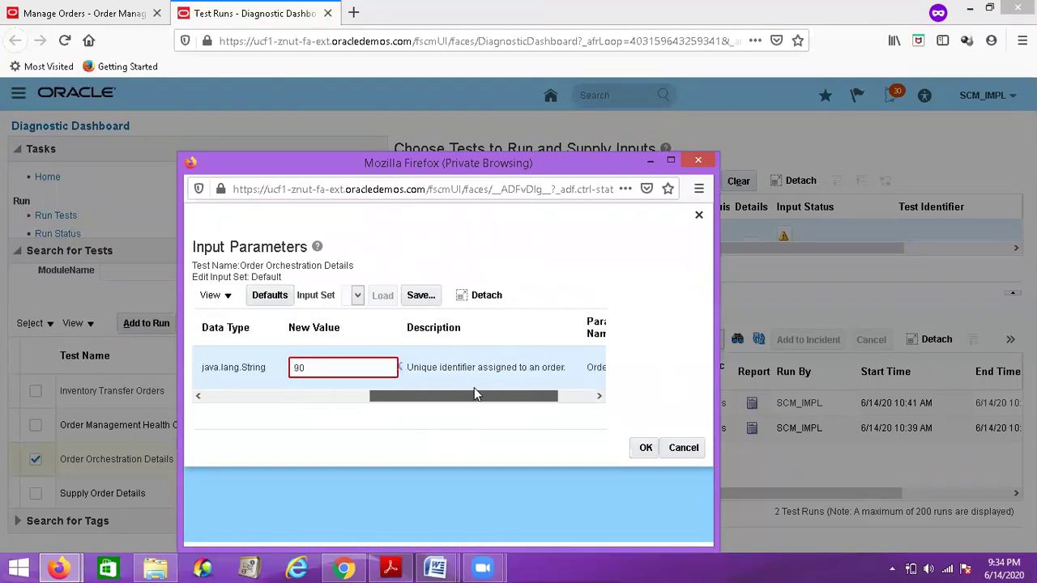
Check the newest order in the Manage Orders in Error list and enter its order number as the test parameter's new value
click(85, 11)
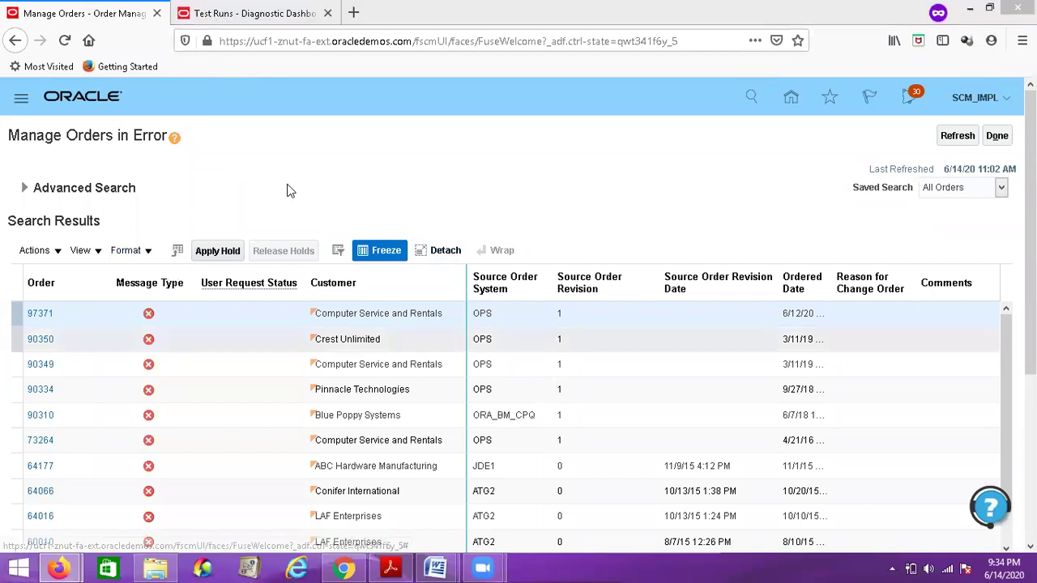
click(249, 13)
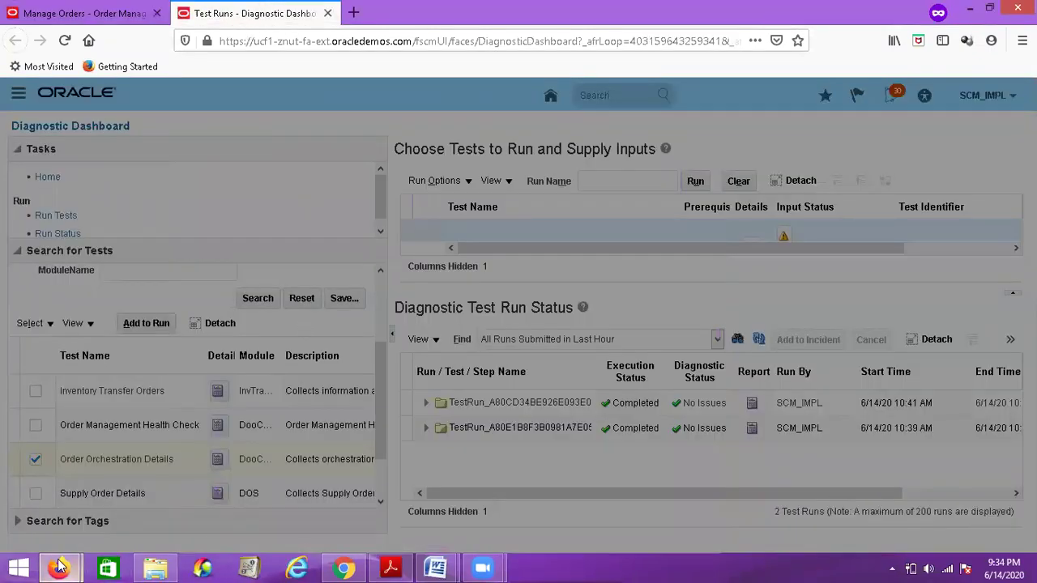
mouse_move(159, 549)
click(268, 490)
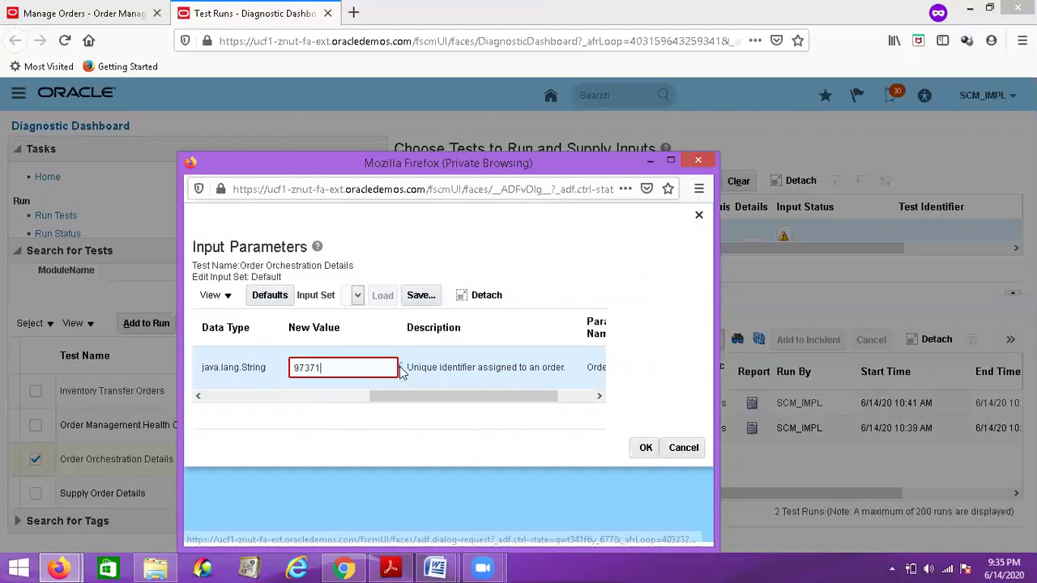
Complete the test parameter's new value by adding the source system suffix [OPS] to the order number
mouse_move(401, 370)
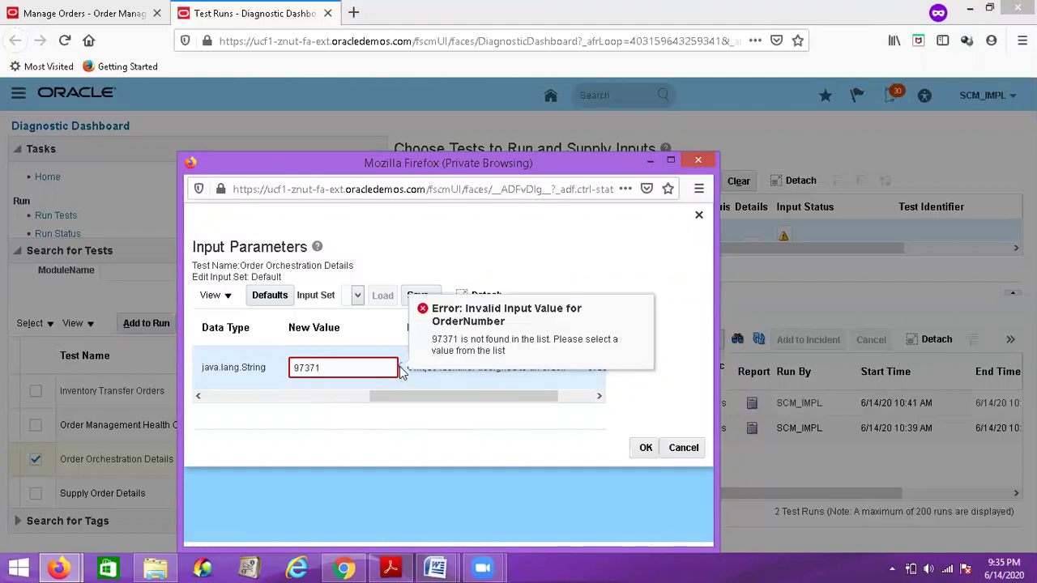
click(359, 374)
text(])
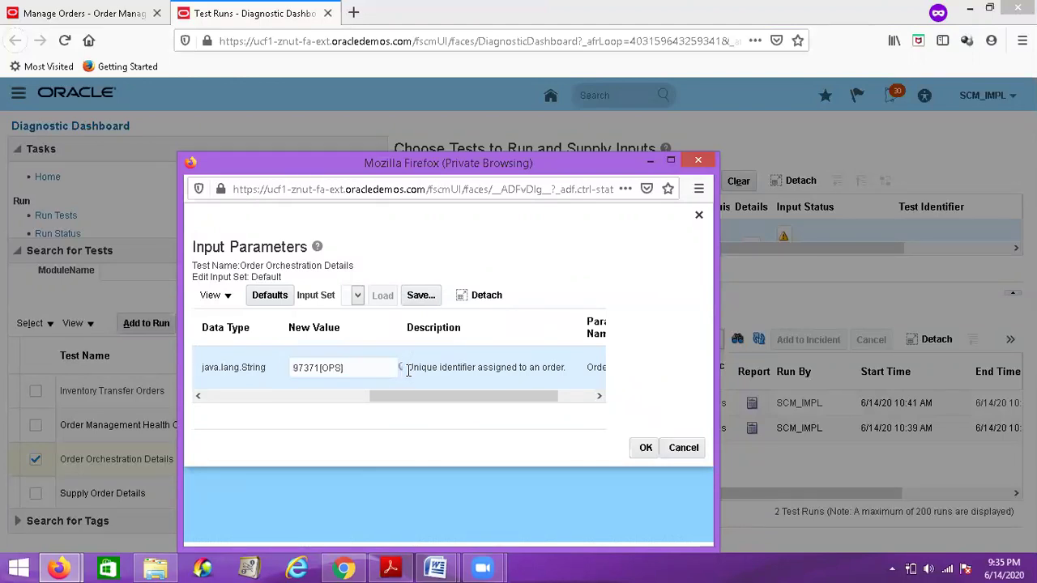
Look up the order number for the new value, searching for source orders that contain 9
click(401, 367)
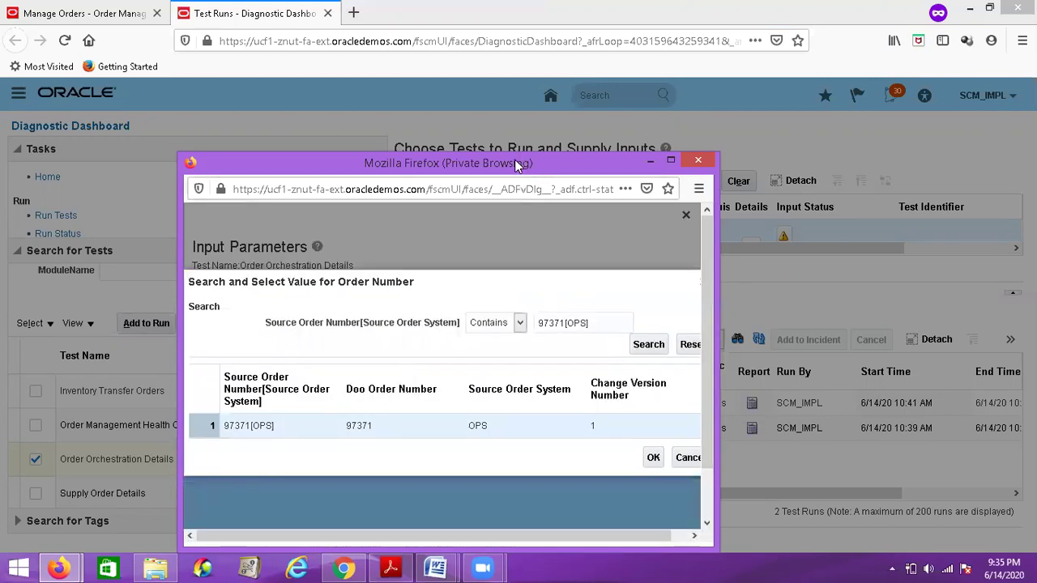
drag(515, 165, 434, 115)
drag(506, 275, 490, 277)
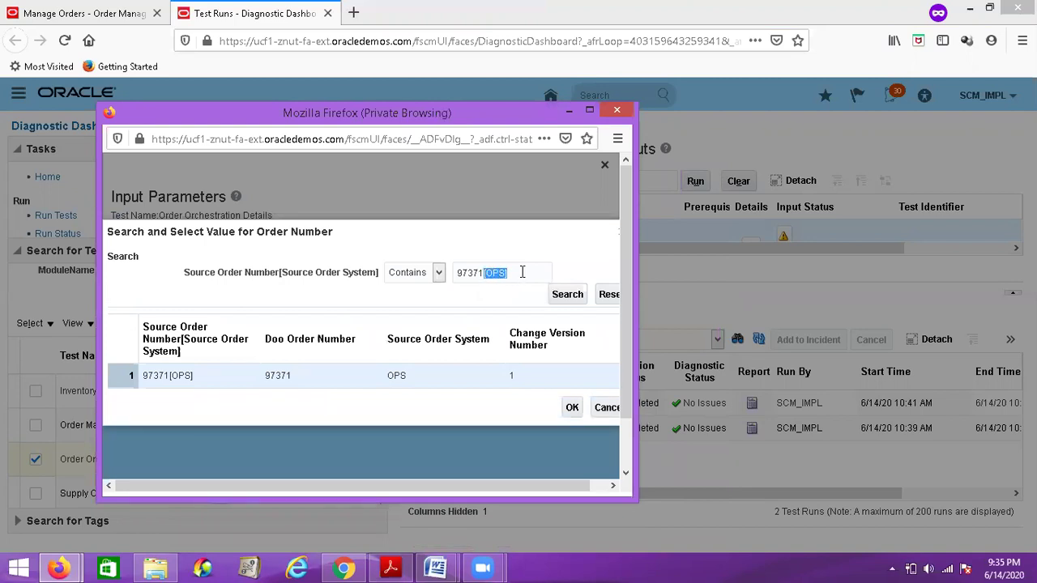
key(BackSpace)
key(BackSpace)
key(BackSpace)
click(567, 297)
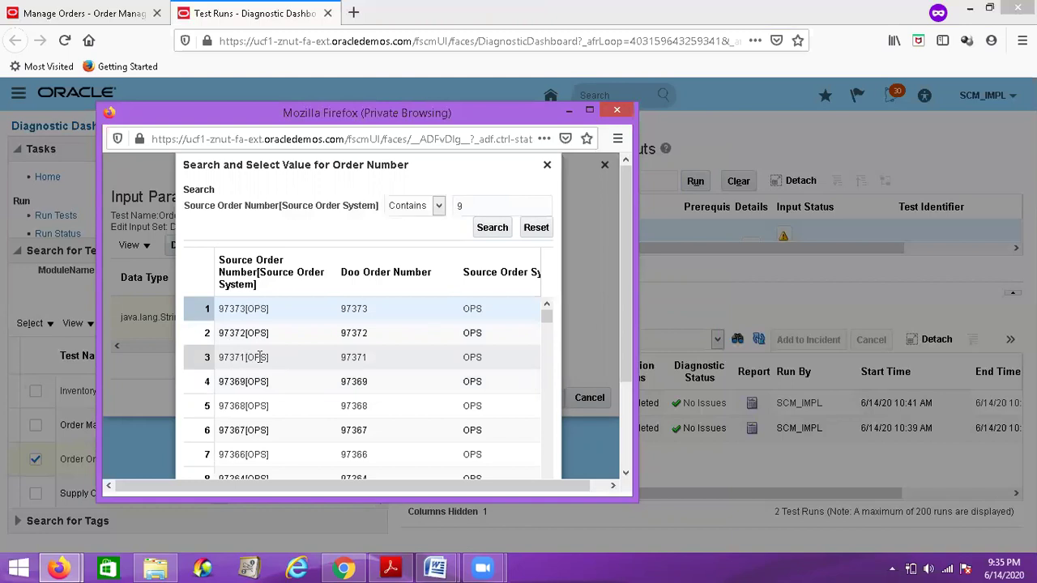
Choose the order in error from the lookup results and accept the test's input parameters
click(295, 360)
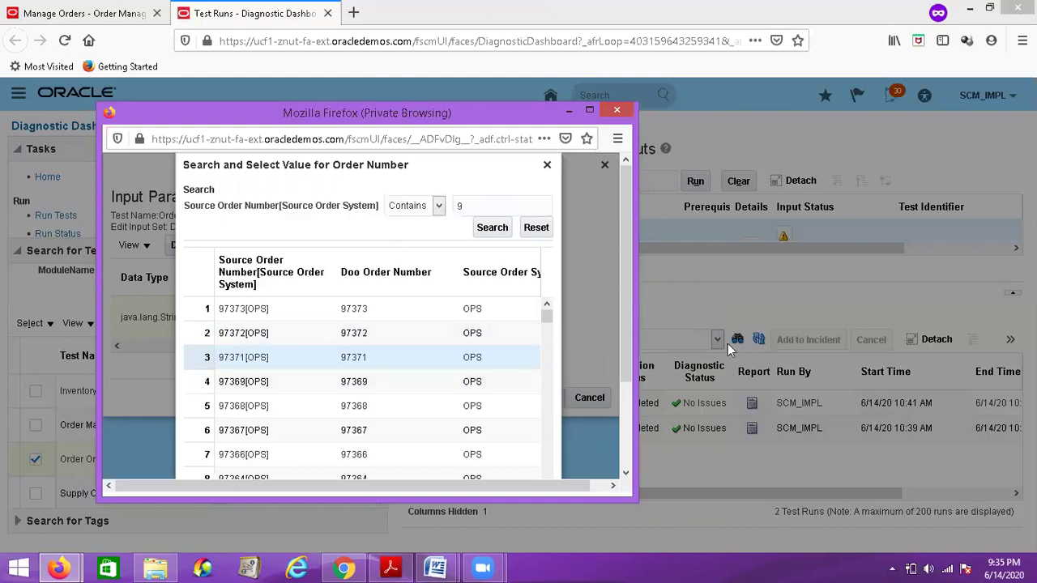
drag(623, 362, 592, 469)
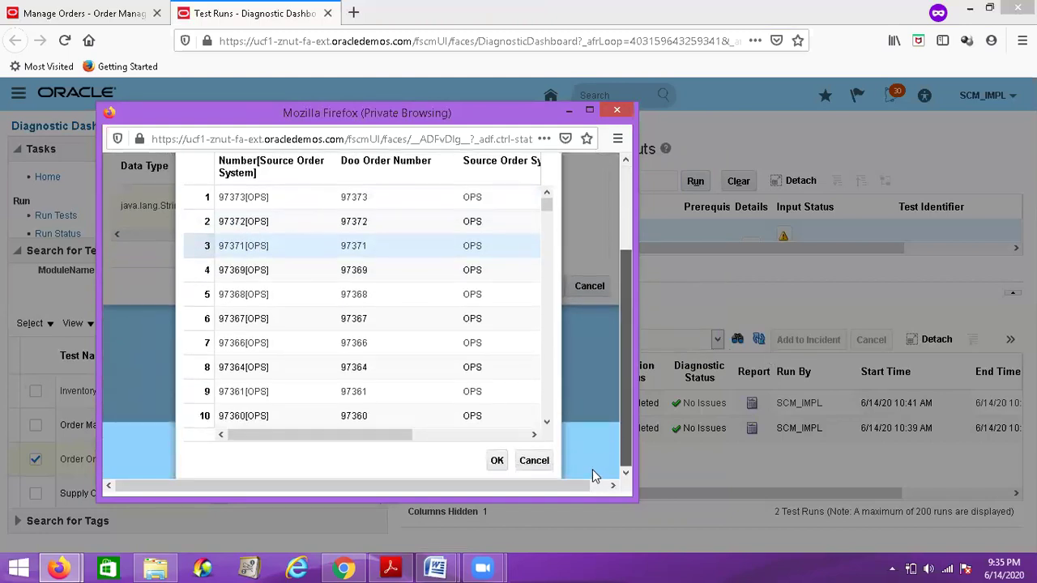
click(498, 468)
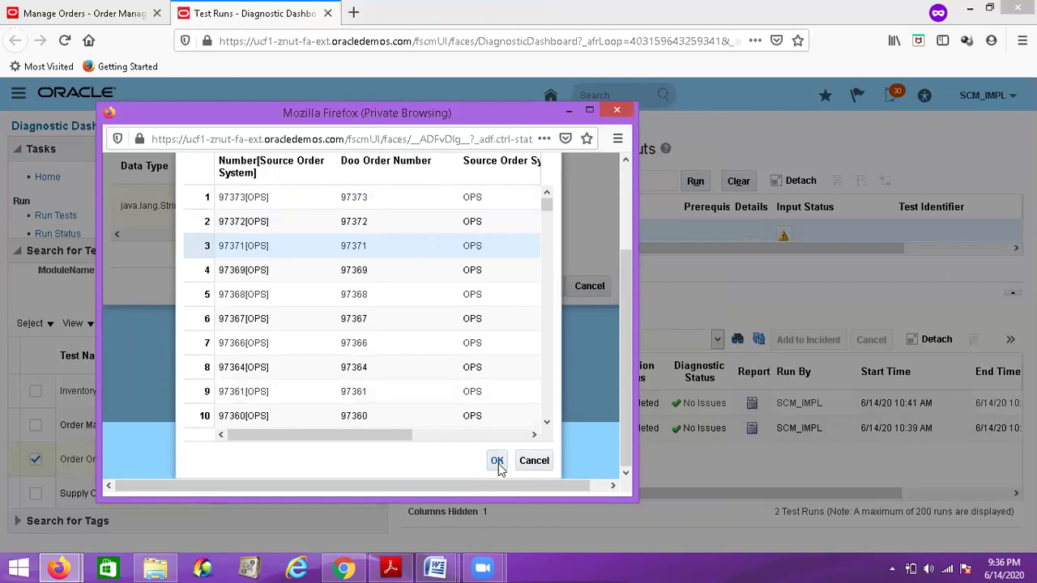
click(497, 463)
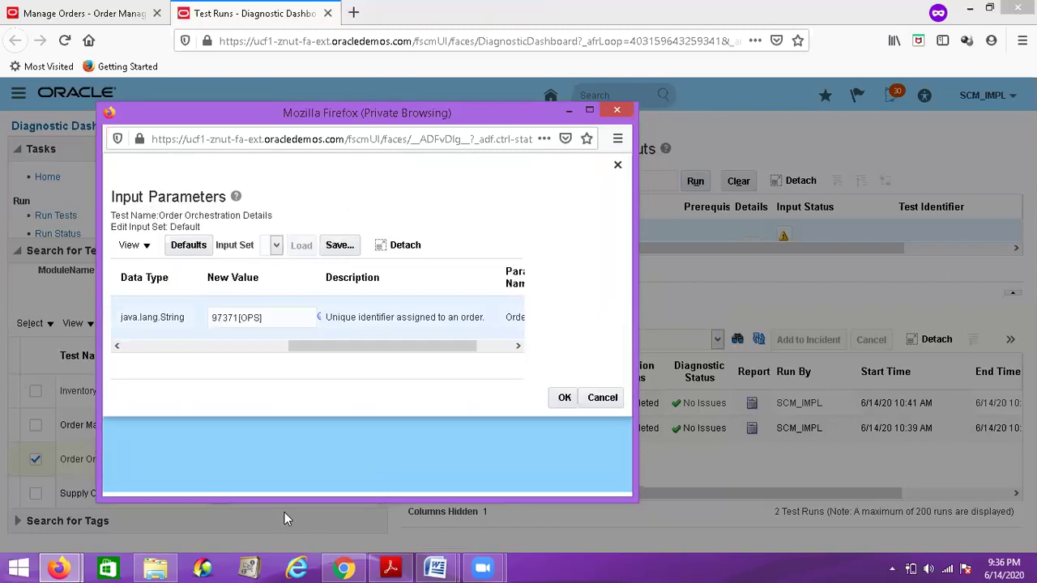
click(565, 399)
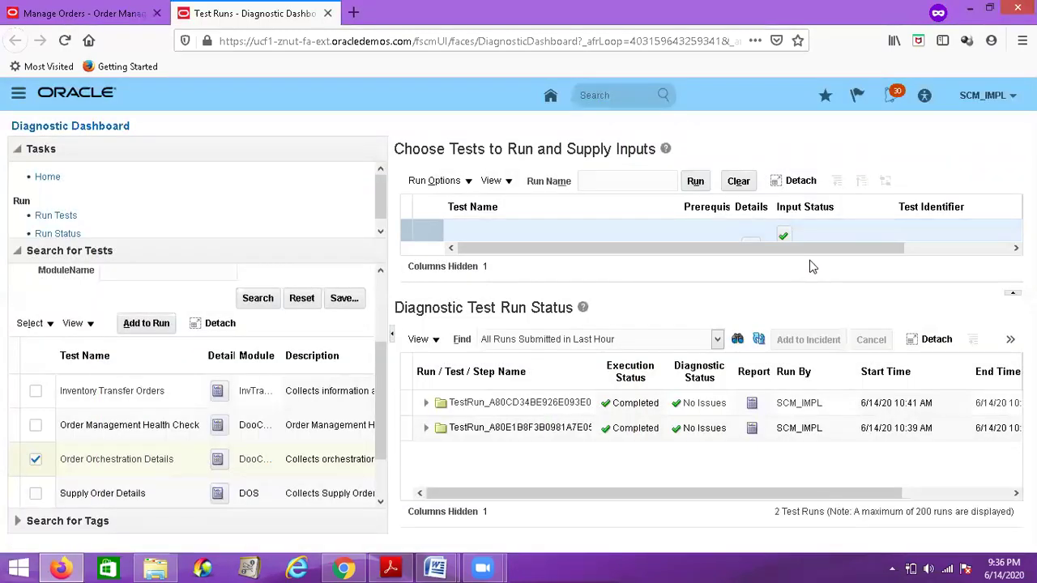
Submit the test run and open the Order Orchestration Details report of the newest run from the refreshed status list
click(698, 183)
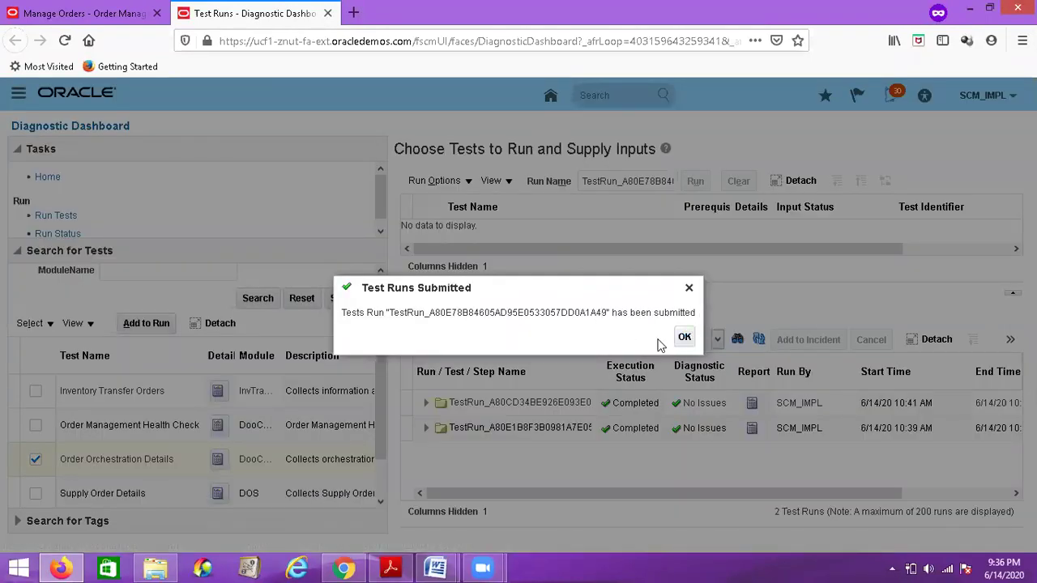
click(684, 337)
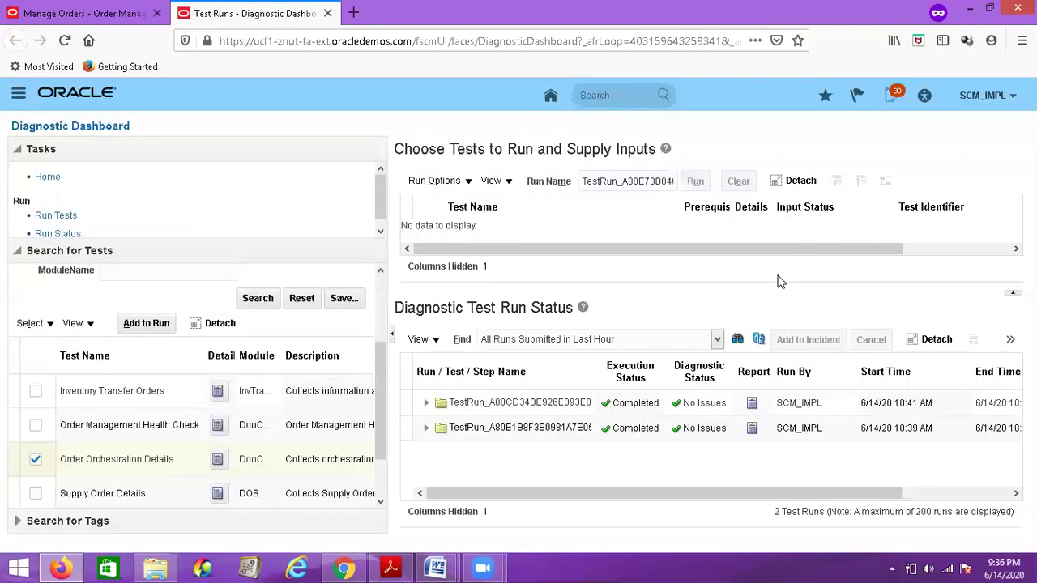
click(759, 340)
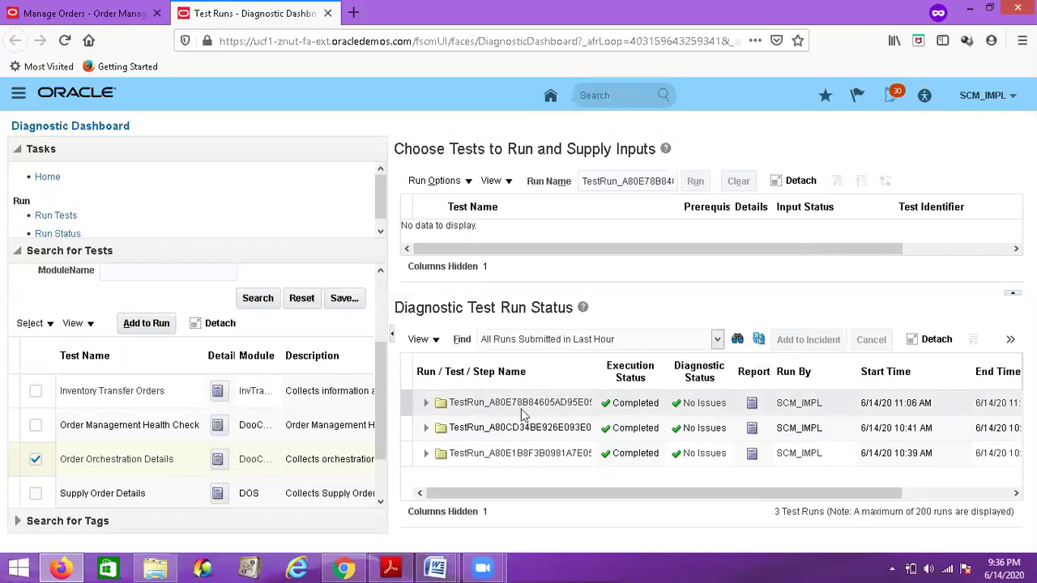
click(427, 404)
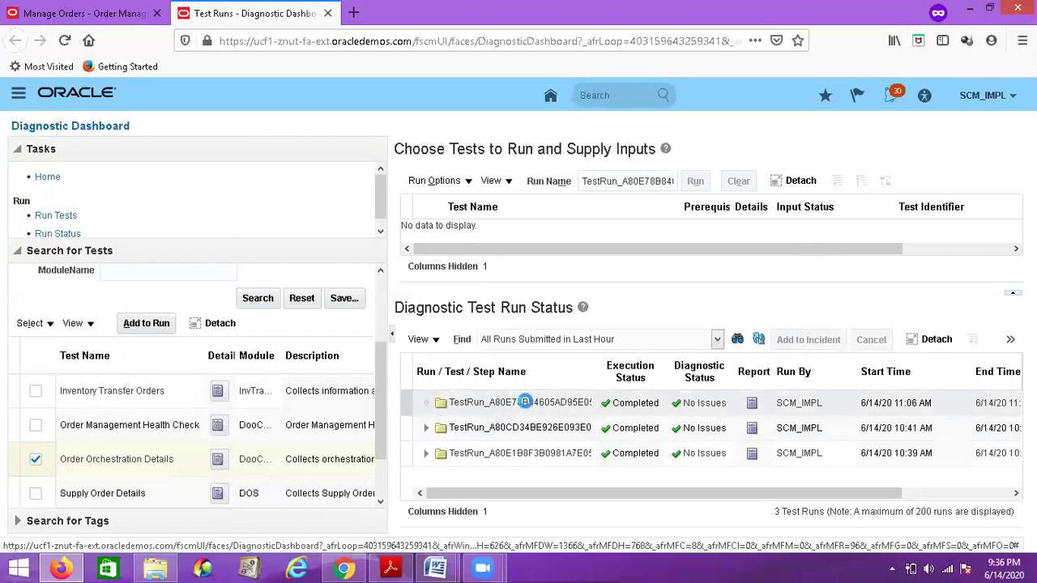
click(752, 429)
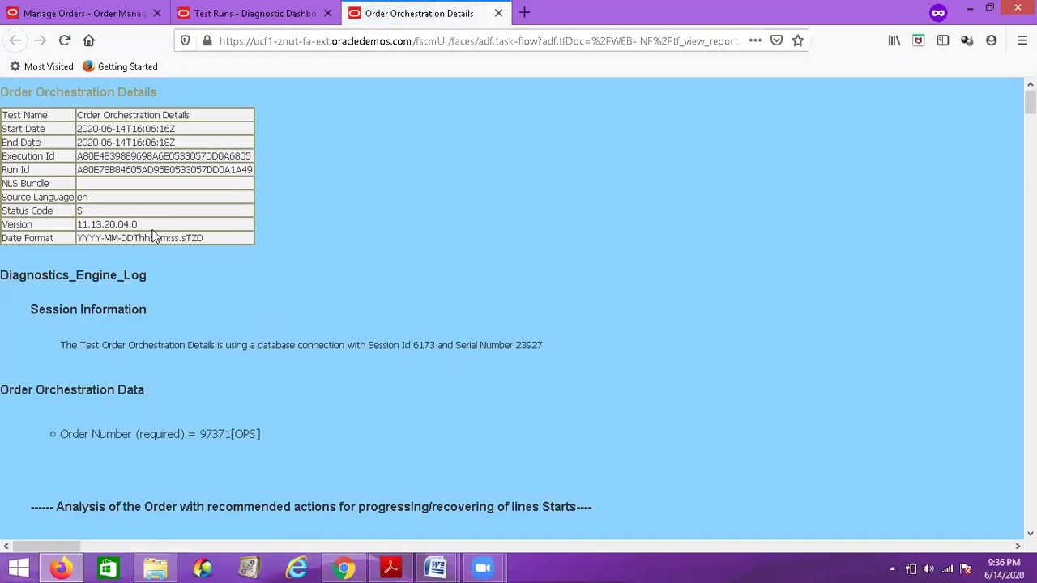
Review the report's recovery analysis, order header, order and fulfillment lines, process and step instances, and order charges
scroll(154, 235, down, 5)
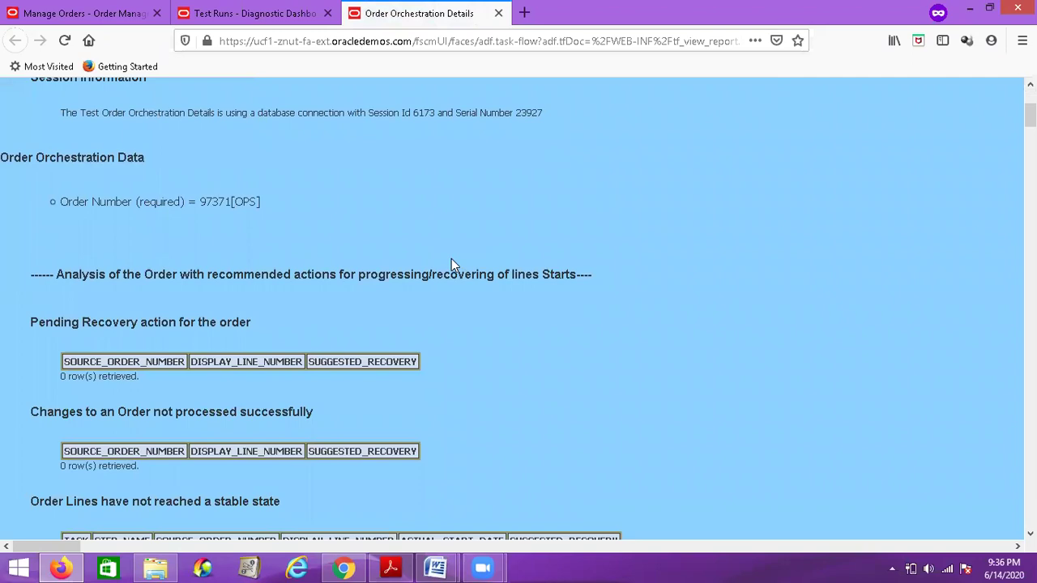
scroll(451, 263, down, 5)
scroll(452, 264, down, 8)
scroll(451, 260, down, 20)
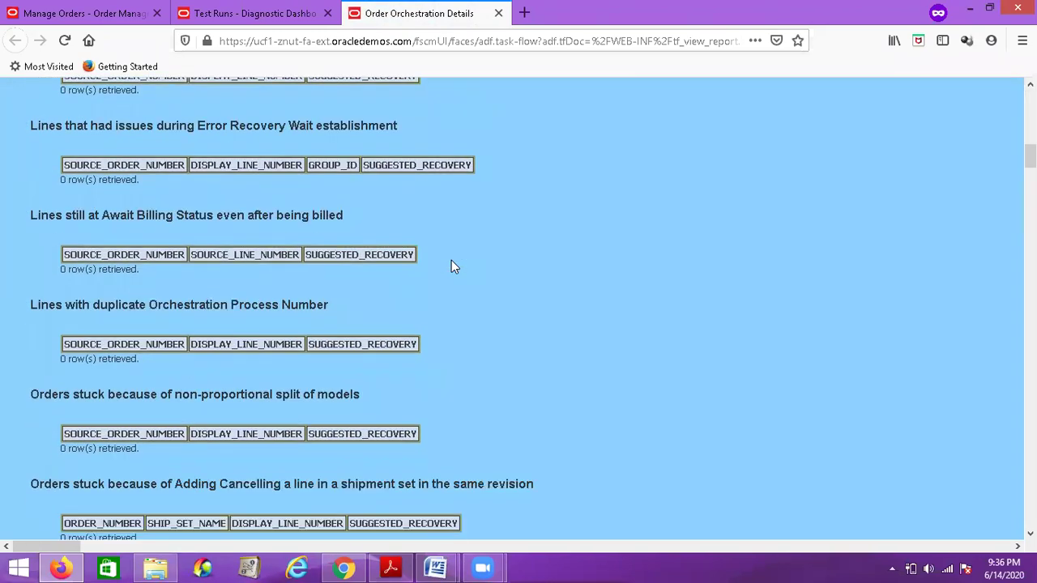
scroll(451, 262, down, 11)
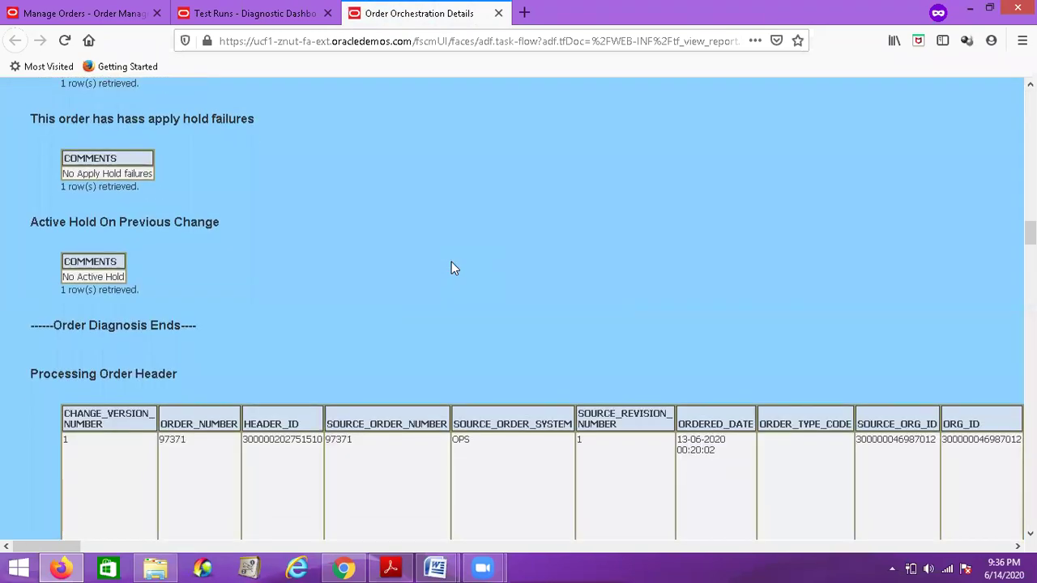
scroll(451, 262, up, 5)
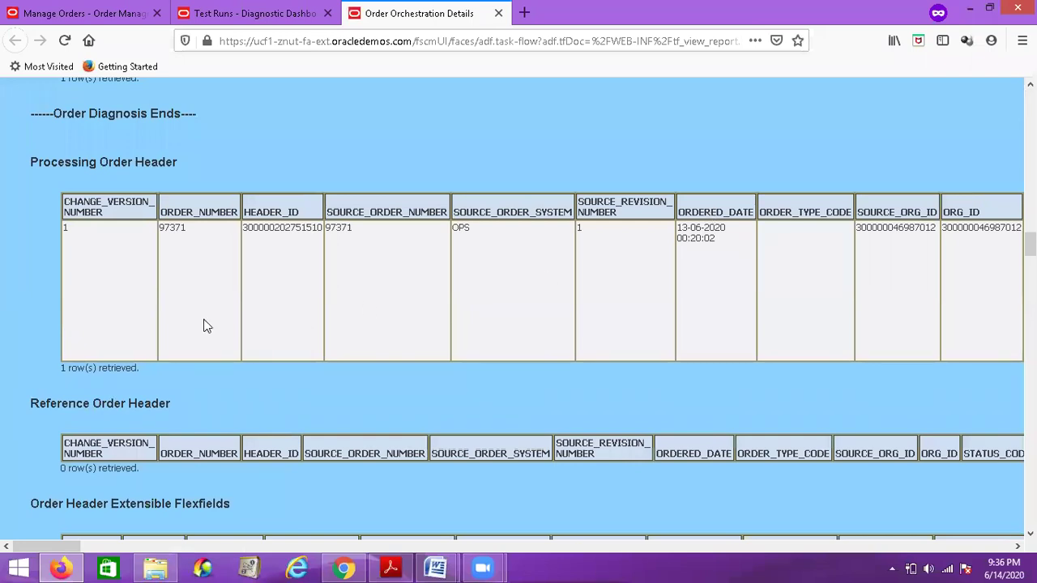
scroll(203, 326, down, 10)
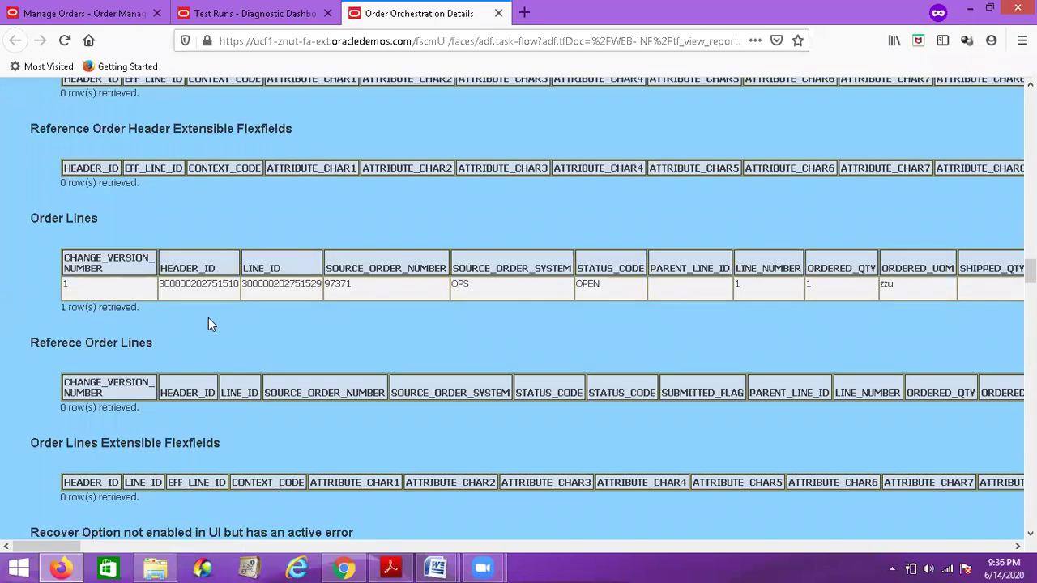
scroll(301, 359, down, 7)
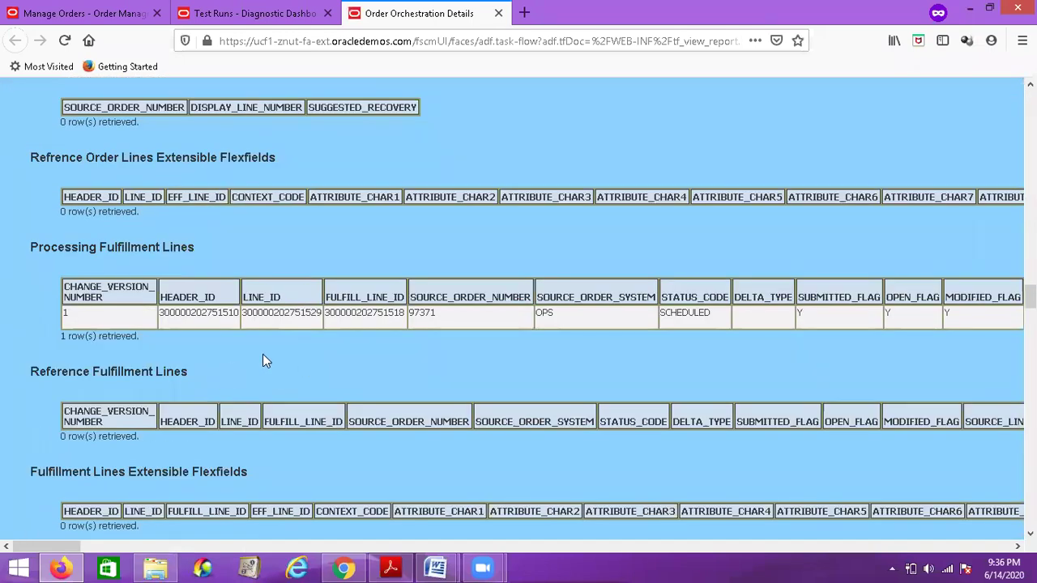
scroll(263, 354, down, 3)
scroll(263, 354, down, 8)
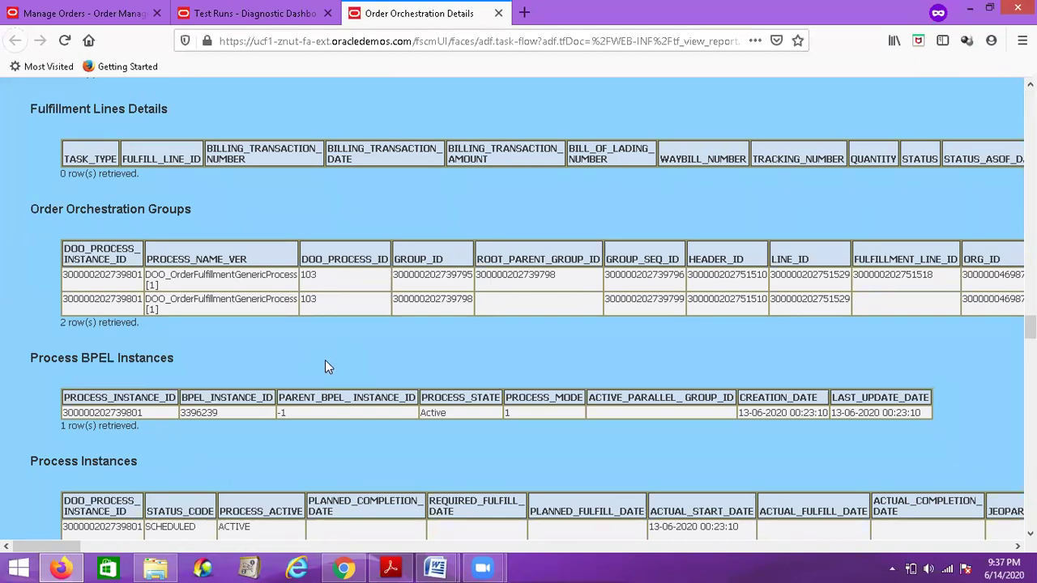
scroll(325, 360, down, 3)
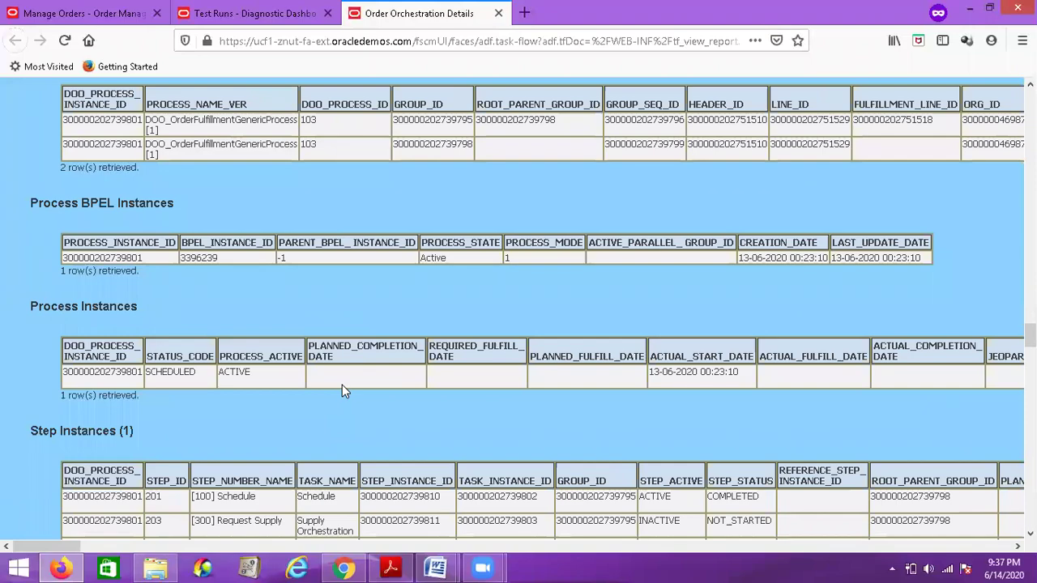
scroll(339, 385, down, 6)
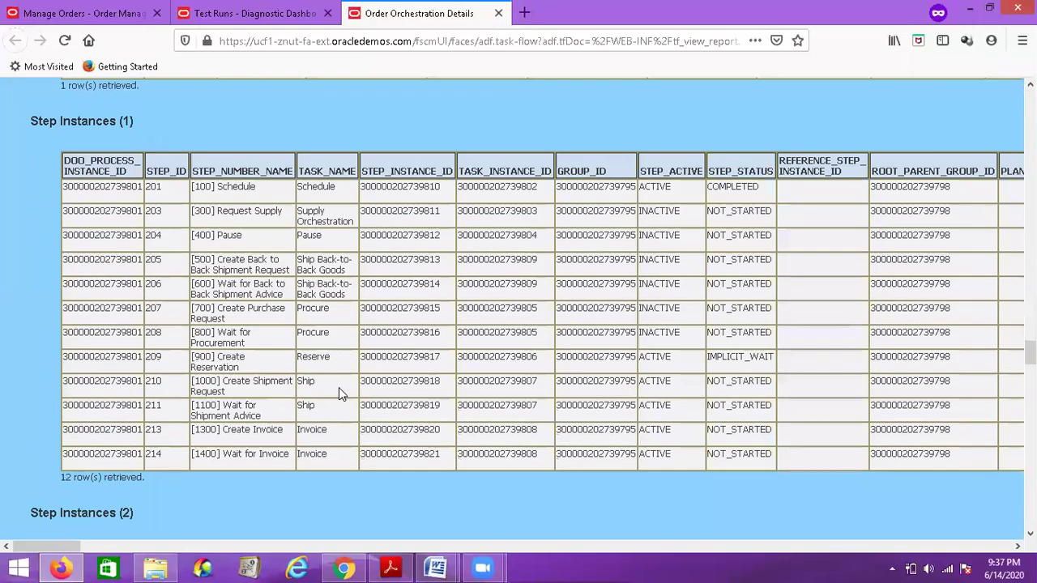
scroll(339, 388, down, 20)
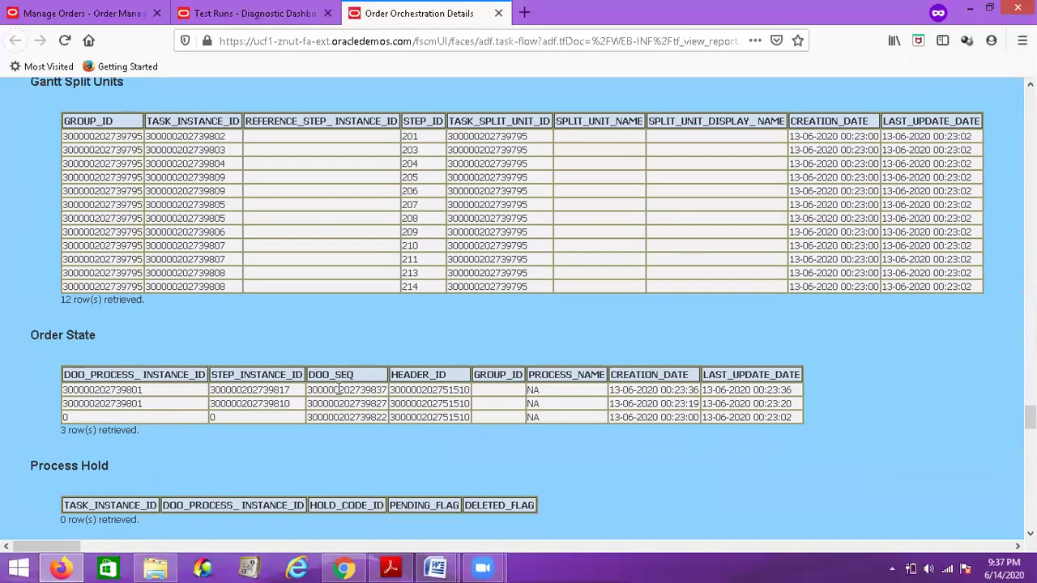
scroll(339, 390, down, 20)
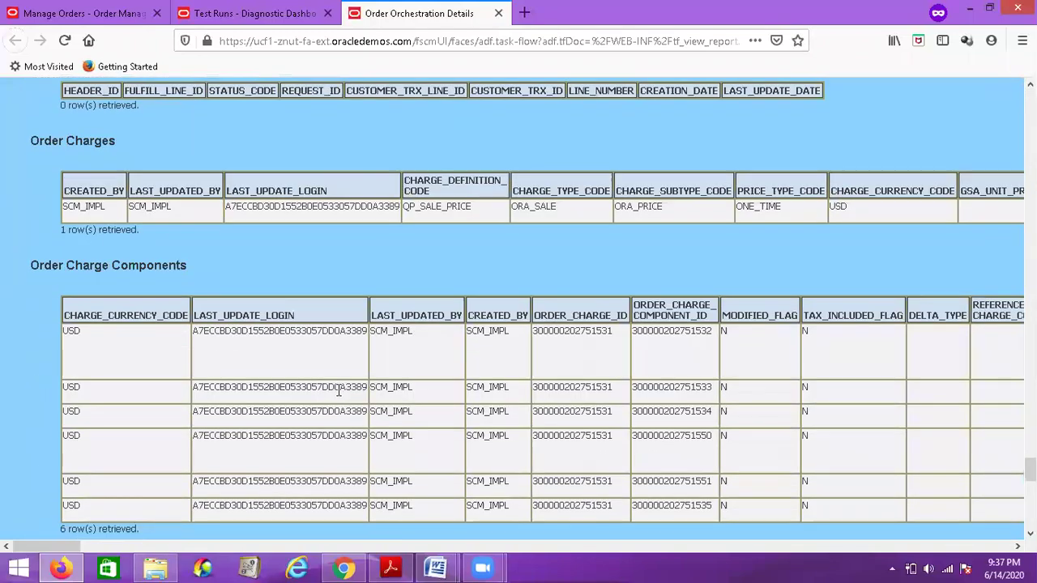
Examine the Order Header Error Messages table and highlight the error code DOO-2685501 in the task failure message
scroll(339, 390, down, 9)
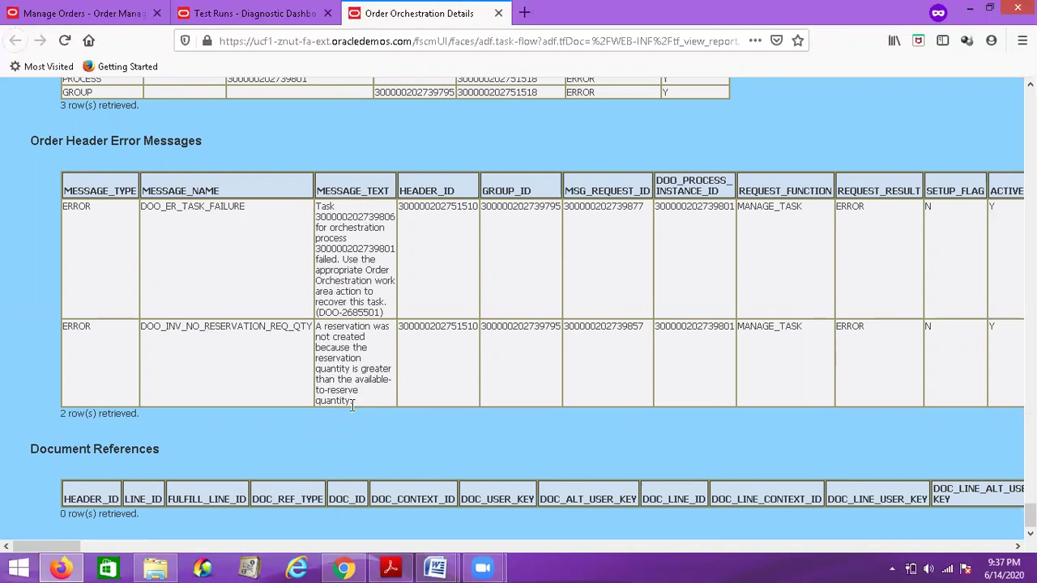
drag(319, 312, 382, 311)
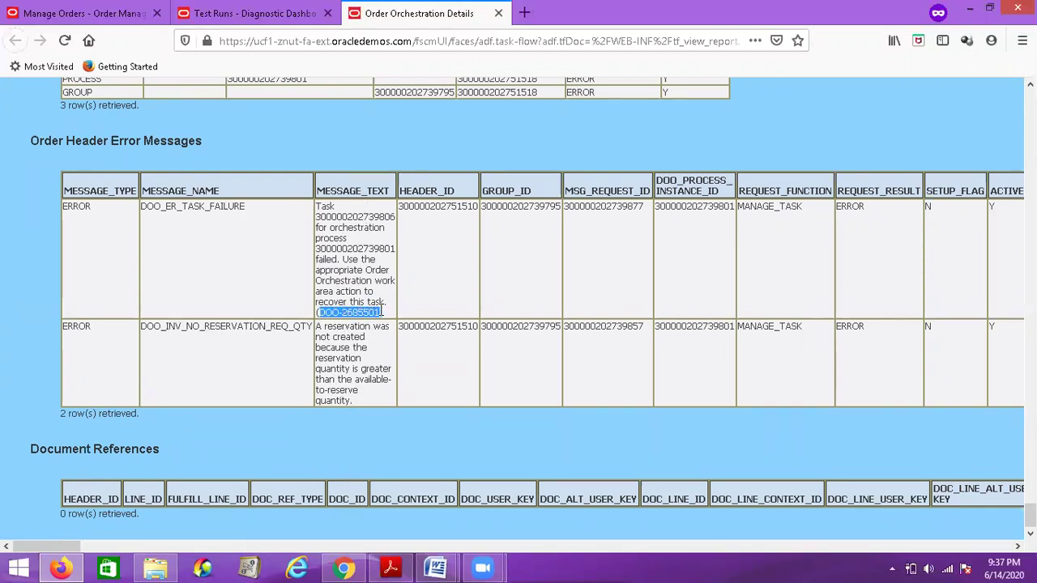
click(390, 297)
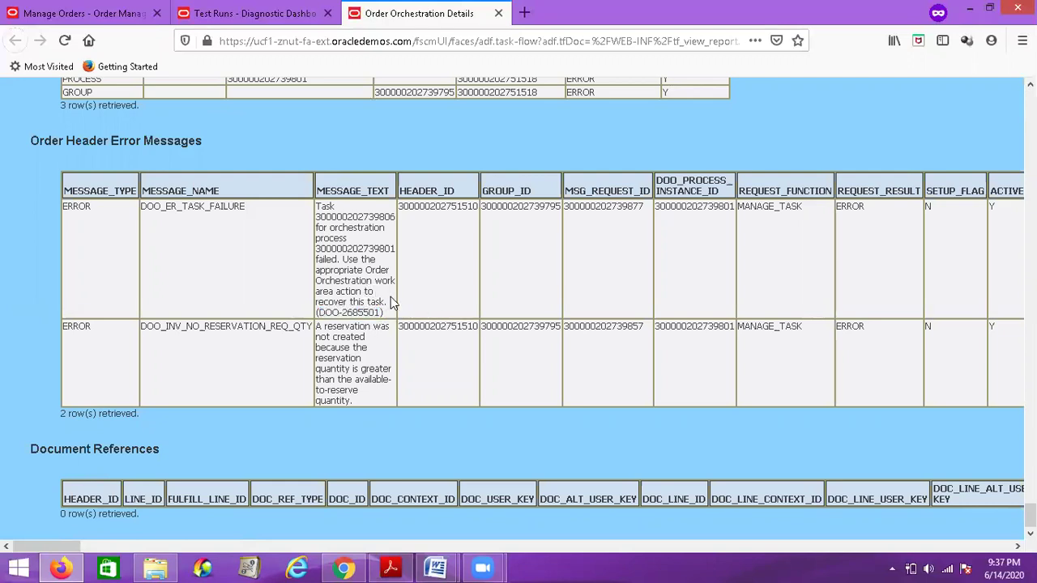